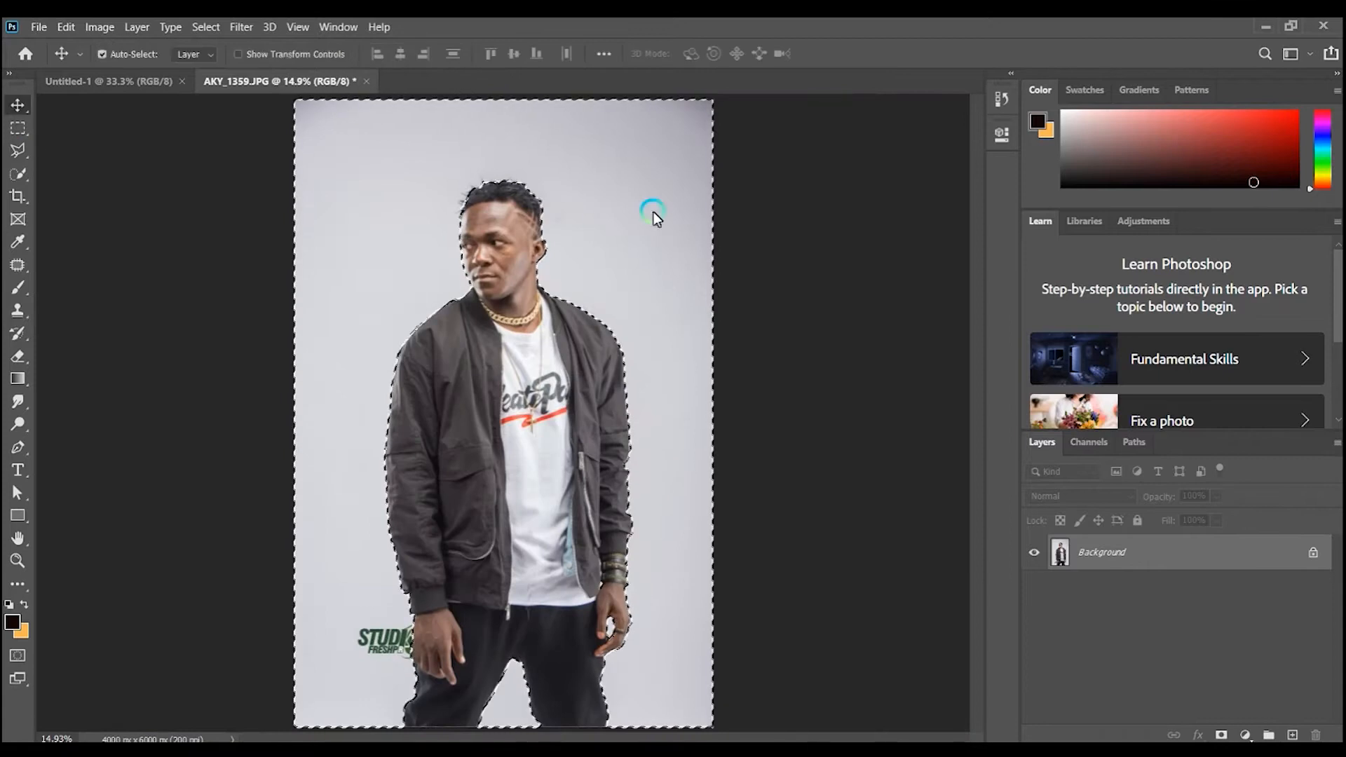
# - Subtract the small background gaps between the jacket sleeve and the wrist bracelets from the selection with the Polygonal Lasso
pyautogui.scroll(-8, 601, 418)
pyautogui.scroll(3, 739, 272)
pyautogui.keyDown('alt'); pyautogui.click(739, 189); pyautogui.keyUp('alt')
pyautogui.click(747, 344)
pyautogui.click(759, 427)
pyautogui.click(756, 354)
pyautogui.click(759, 261)
pyautogui.click(738, 188)
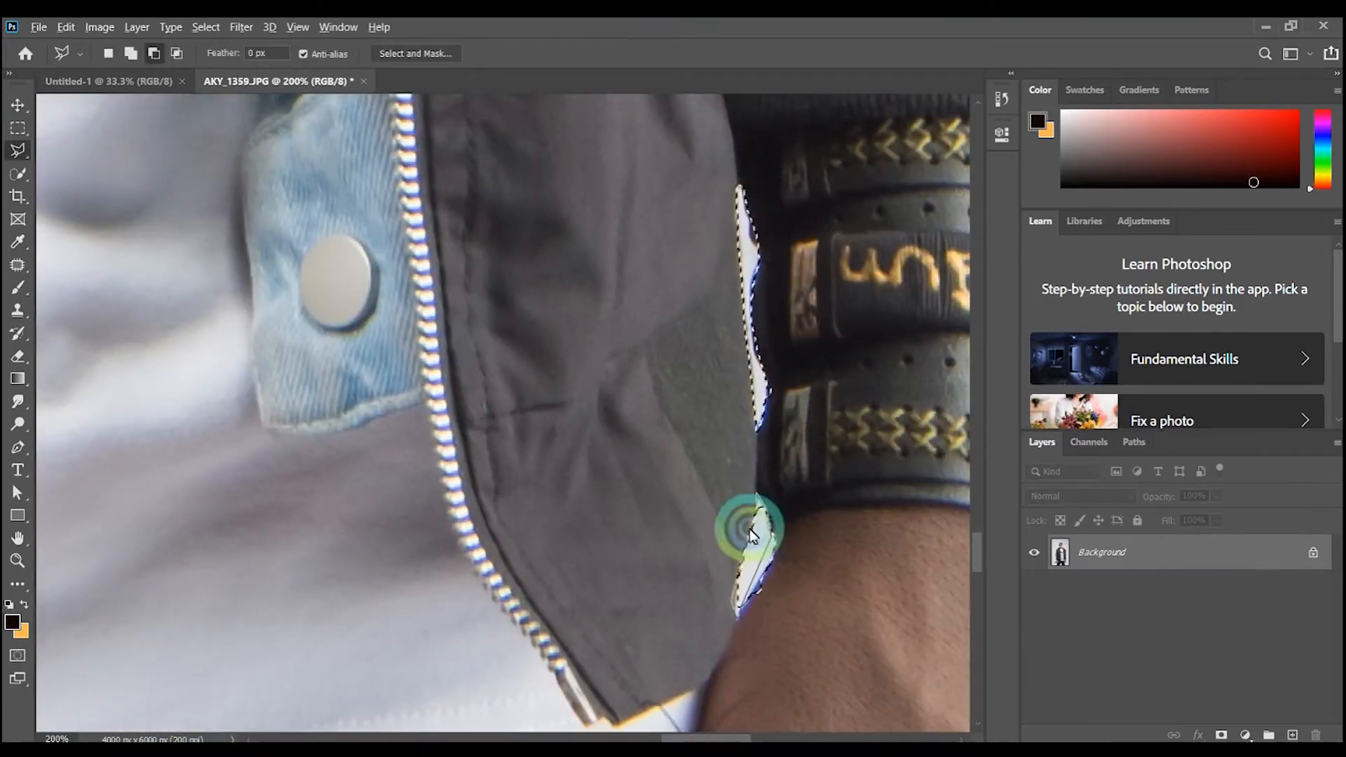
pyautogui.click(750, 528)
# - In Select and Mask, set the preview opacity to 100% and refine the selection edge around the hair
pyautogui.hotkey('ctrl', '0')
pyautogui.click(415, 53)
pyautogui.click(1330, 235)
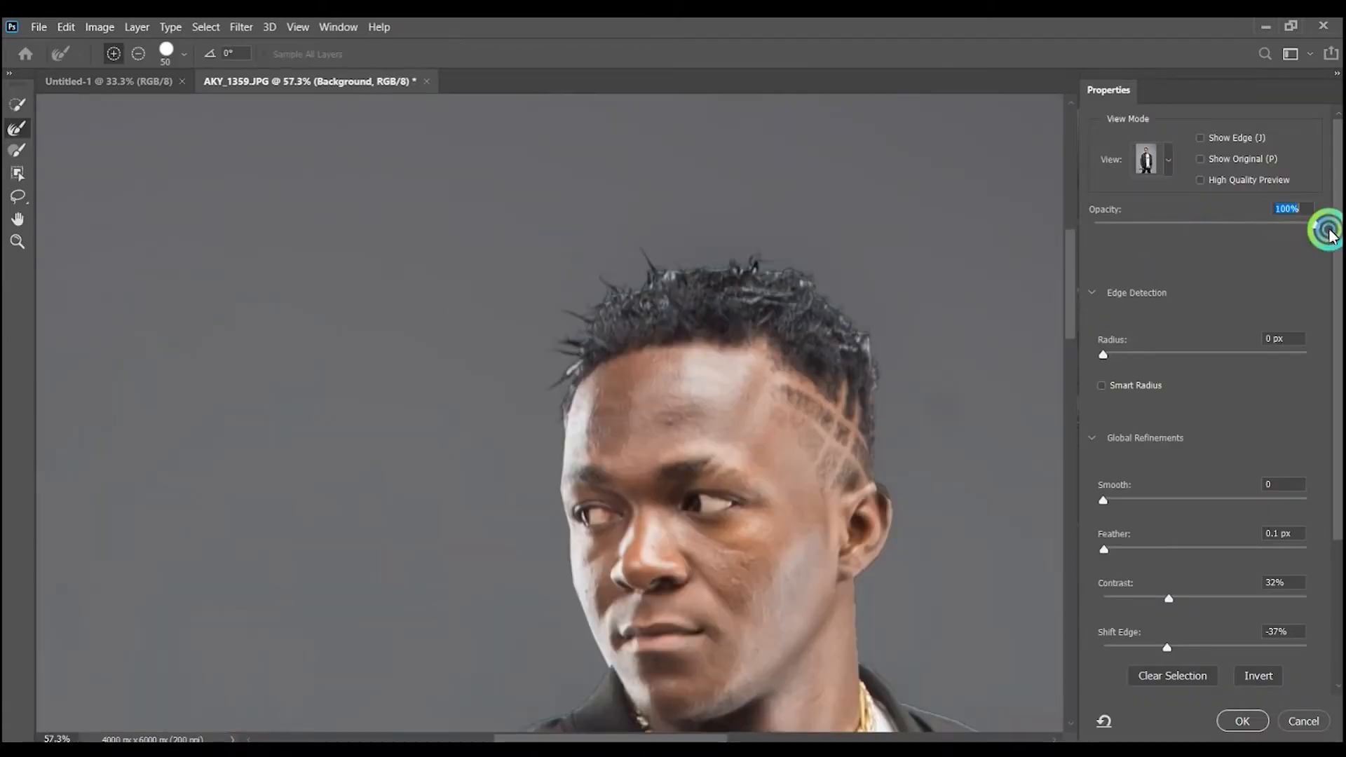
pyautogui.click(15, 128)
pyautogui.moveTo(573, 364)
pyautogui.mouseDown()
pyautogui.moveTo(795, 281)
pyautogui.moveTo(881, 371)
pyautogui.mouseUp()
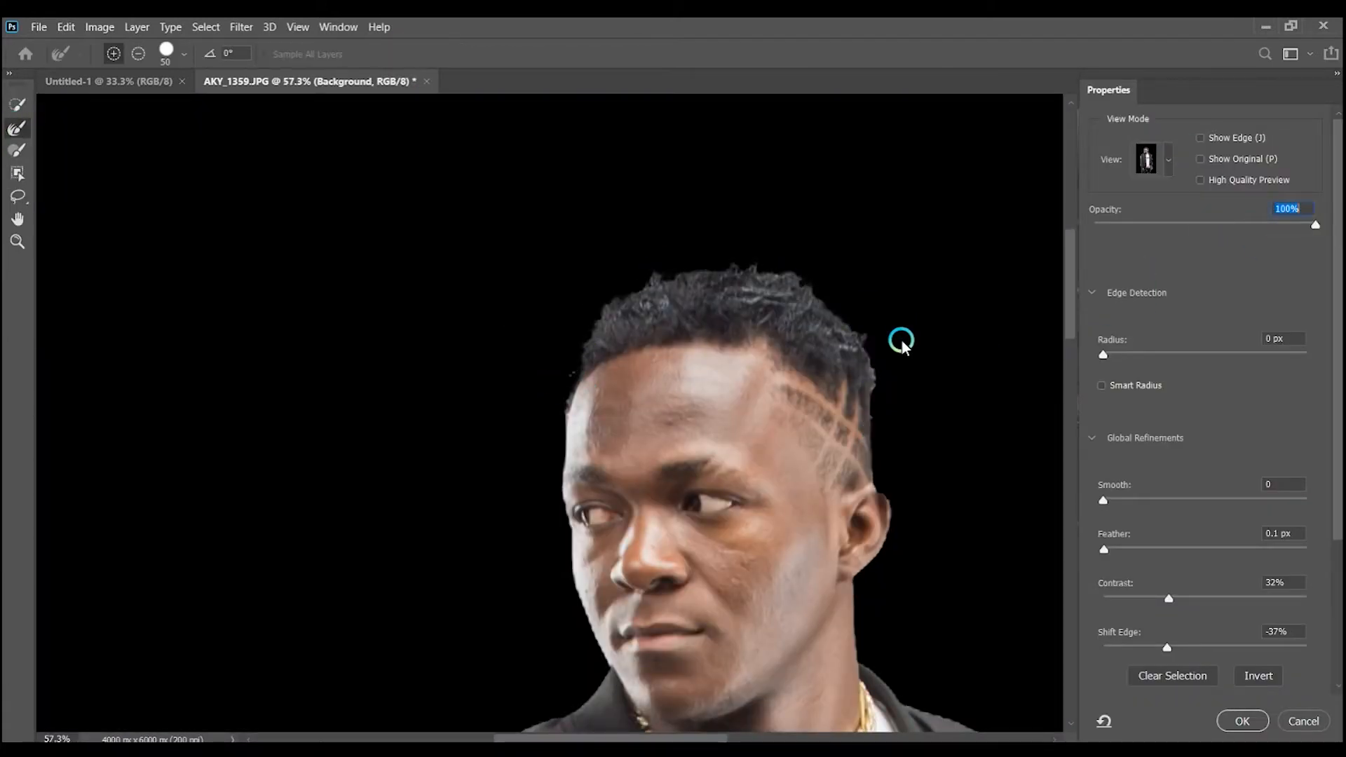
# - Increase the edge detection radius, shift edge and contrast of the refined selection
pyautogui.click(1148, 354)
pyautogui.click(1195, 646)
pyautogui.click(1196, 597)
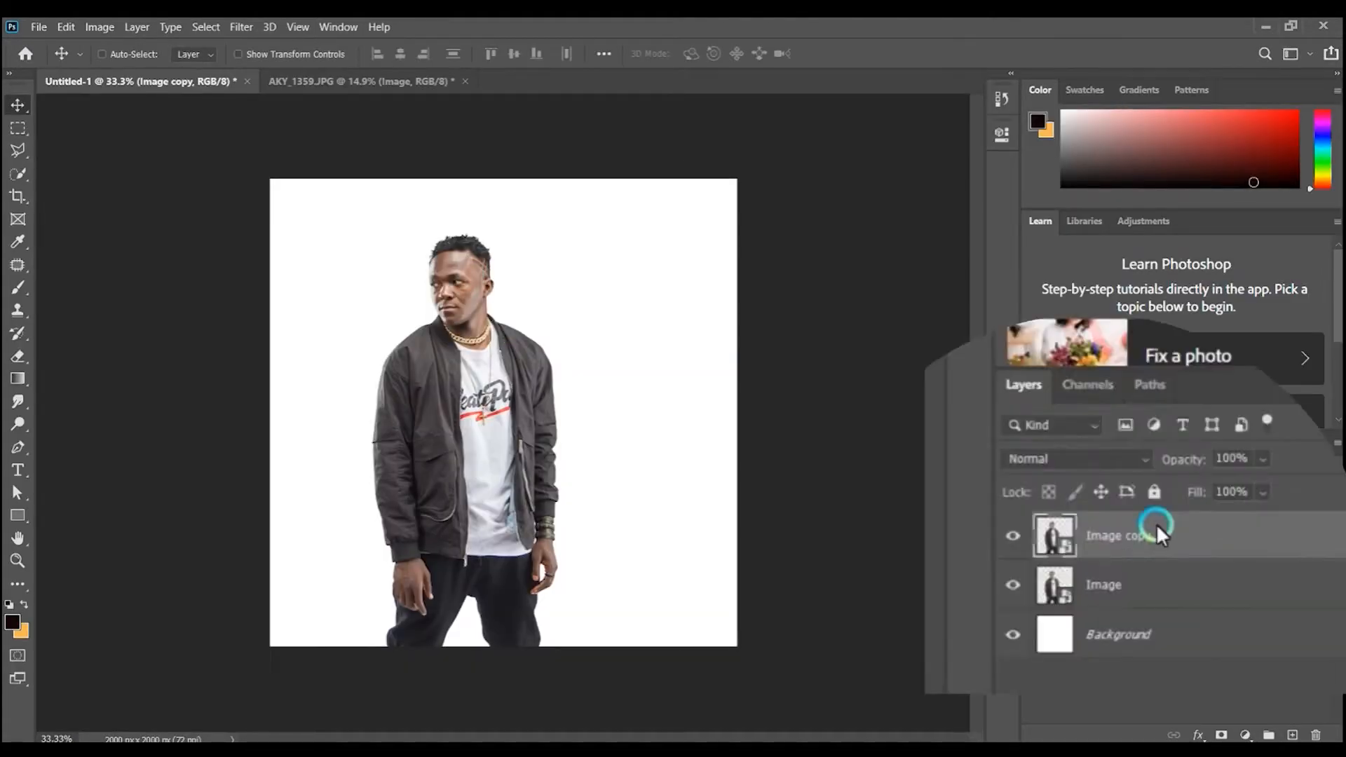
# - Rasterize the Image copy layer and stretch the man's right-hand side across to the canvas edge with Liquify's Forward Warp tool
pyautogui.rightClick(1138, 546)
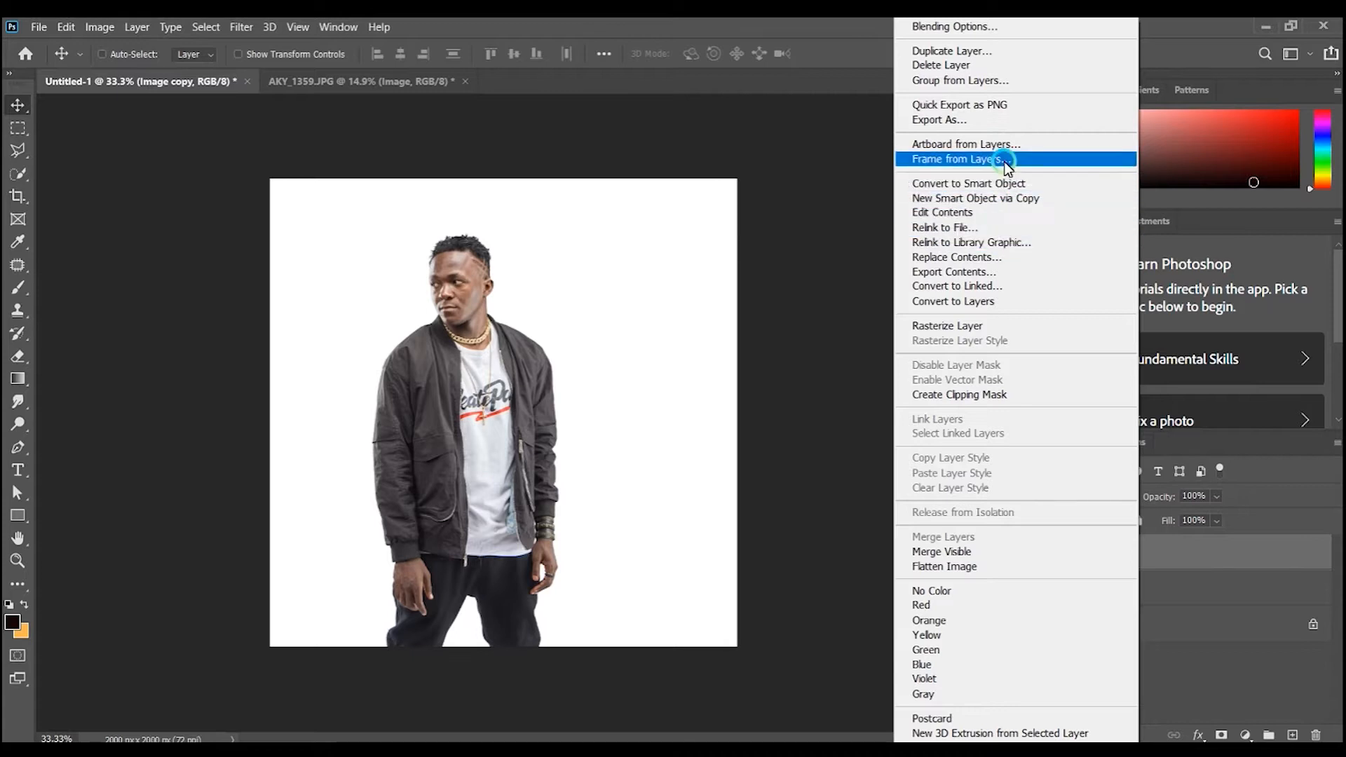
pyautogui.click(994, 325)
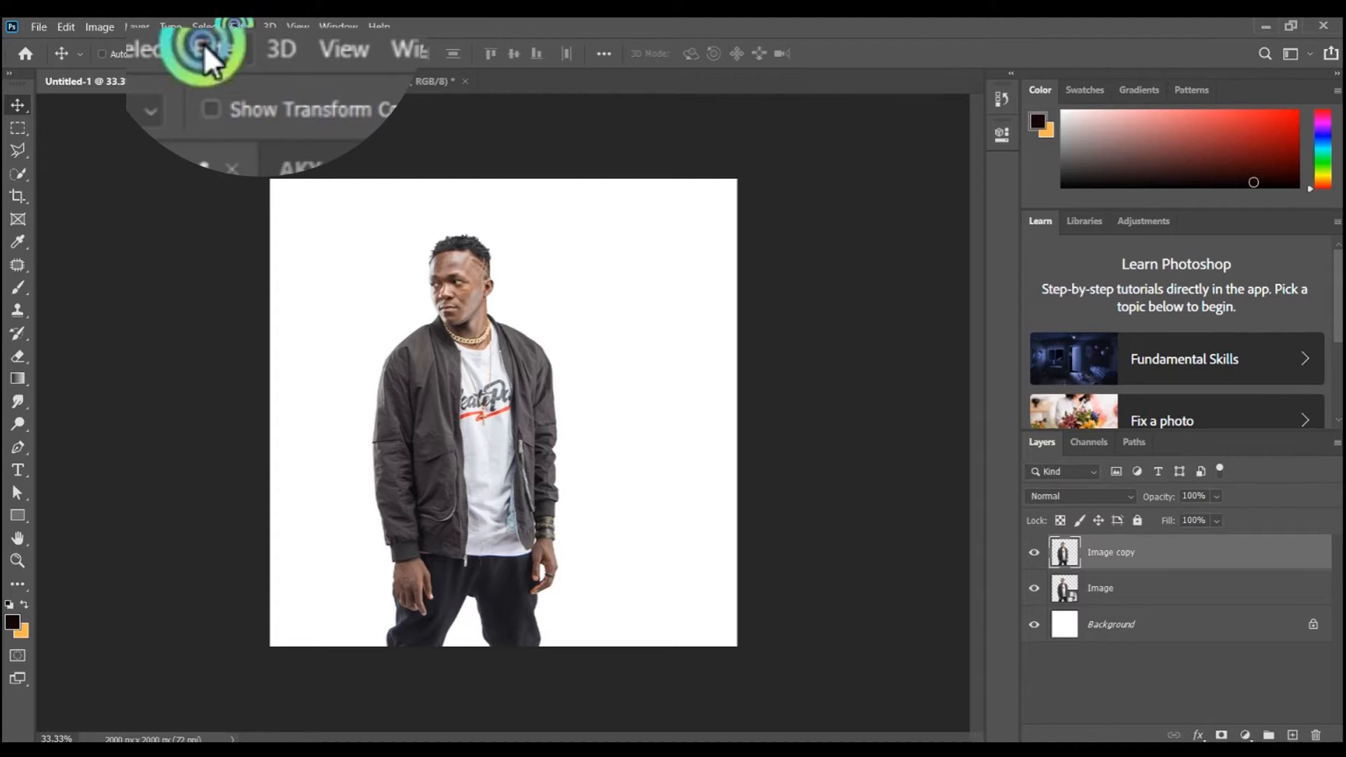
pyautogui.click(240, 26)
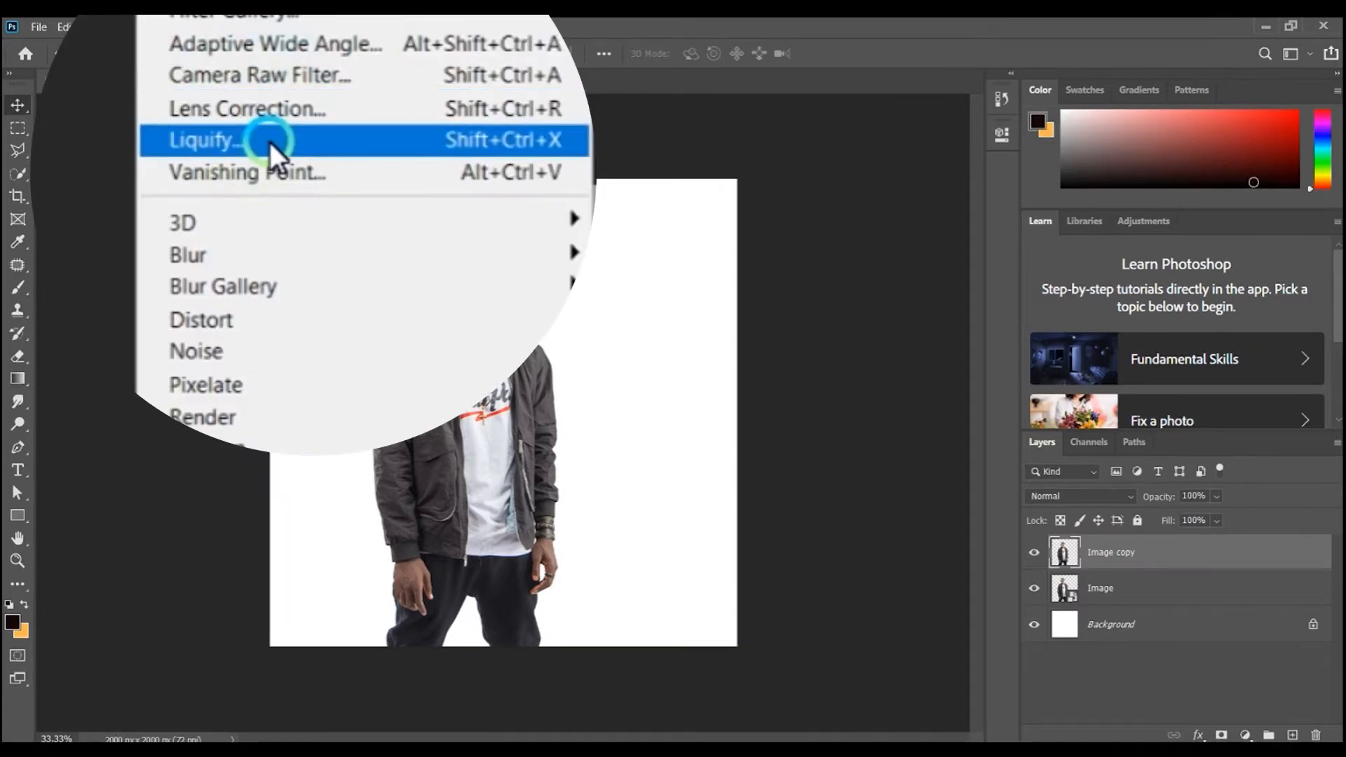
pyautogui.click(340, 159)
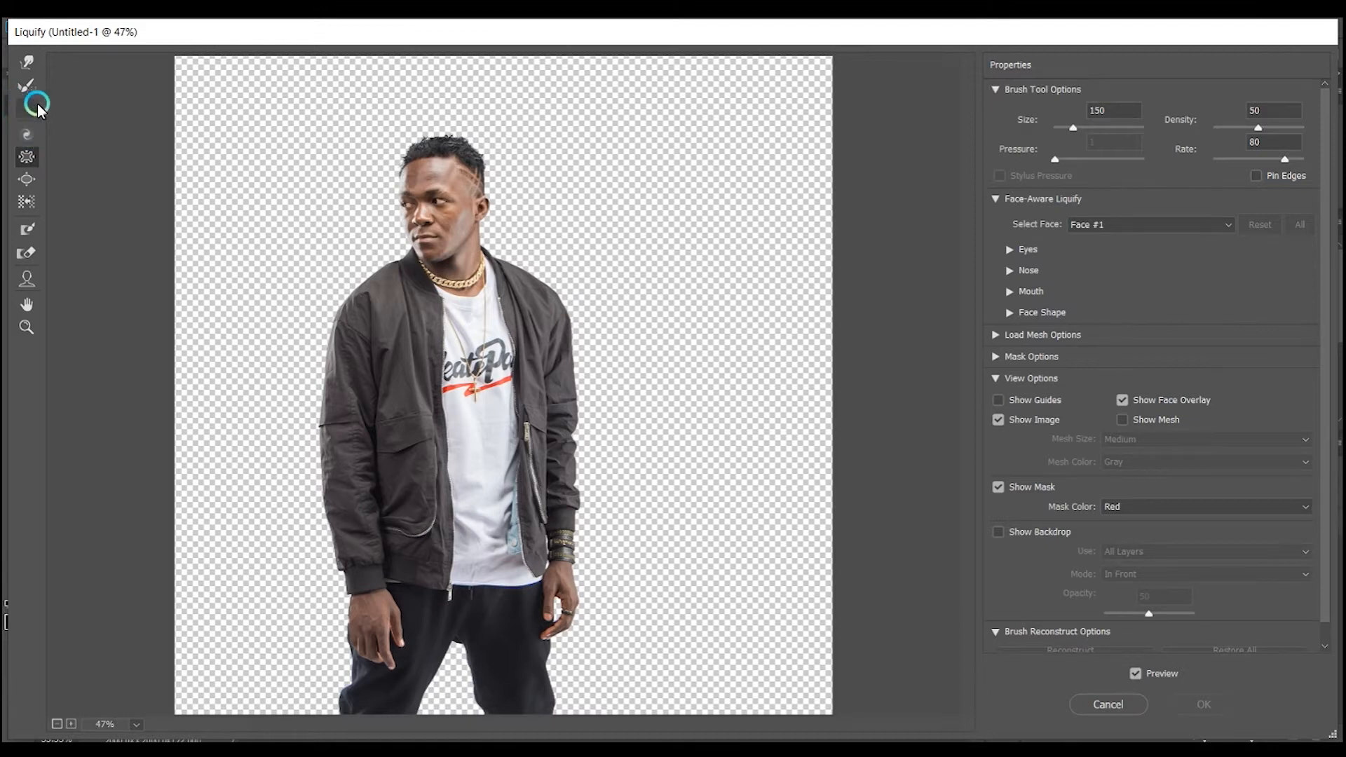
pyautogui.click(27, 61)
pyautogui.moveTo(504, 214)
pyautogui.mouseDown()
pyautogui.moveTo(563, 213)
pyautogui.moveTo(536, 135)
pyautogui.moveTo(562, 123)
pyautogui.moveTo(581, 131)
pyautogui.moveTo(521, 249)
pyautogui.moveTo(776, 286)
pyautogui.moveTo(721, 265)
pyautogui.moveTo(683, 335)
pyautogui.moveTo(705, 347)
pyautogui.moveTo(568, 503)
pyautogui.moveTo(571, 599)
pyautogui.moveTo(784, 674)
pyautogui.moveTo(683, 675)
pyautogui.moveTo(658, 637)
pyautogui.moveTo(628, 512)
pyautogui.moveTo(890, 347)
pyautogui.moveTo(679, 215)
pyautogui.moveTo(621, 269)
pyautogui.moveTo(805, 272)
pyautogui.moveTo(743, 337)
pyautogui.moveTo(581, 673)
pyautogui.moveTo(705, 694)
pyautogui.moveTo(845, 474)
pyautogui.moveTo(831, 555)
pyautogui.moveTo(686, 652)
pyautogui.moveTo(735, 675)
pyautogui.moveTo(844, 658)
pyautogui.mouseUp()
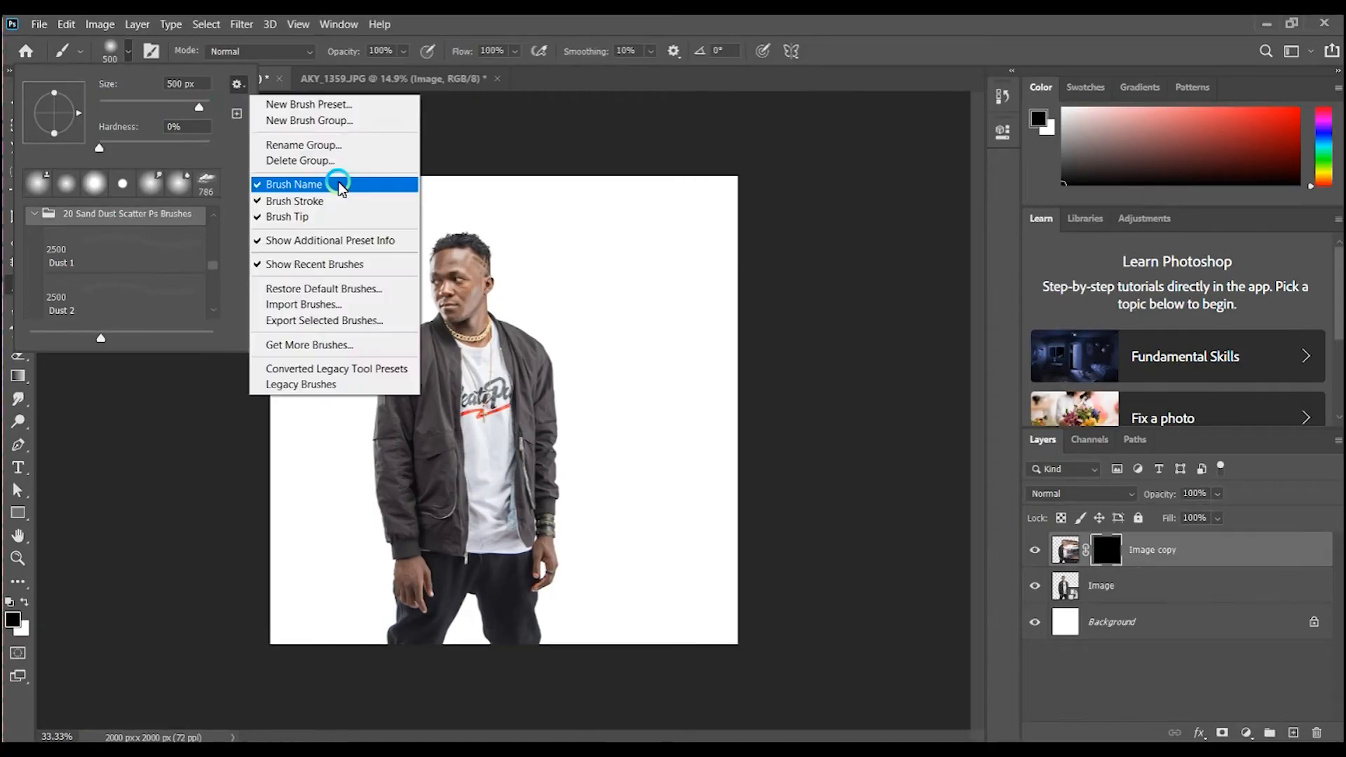
# - Hide the brush stroke previews and the additional preset info in the brush preset list
pyautogui.click(269, 203)
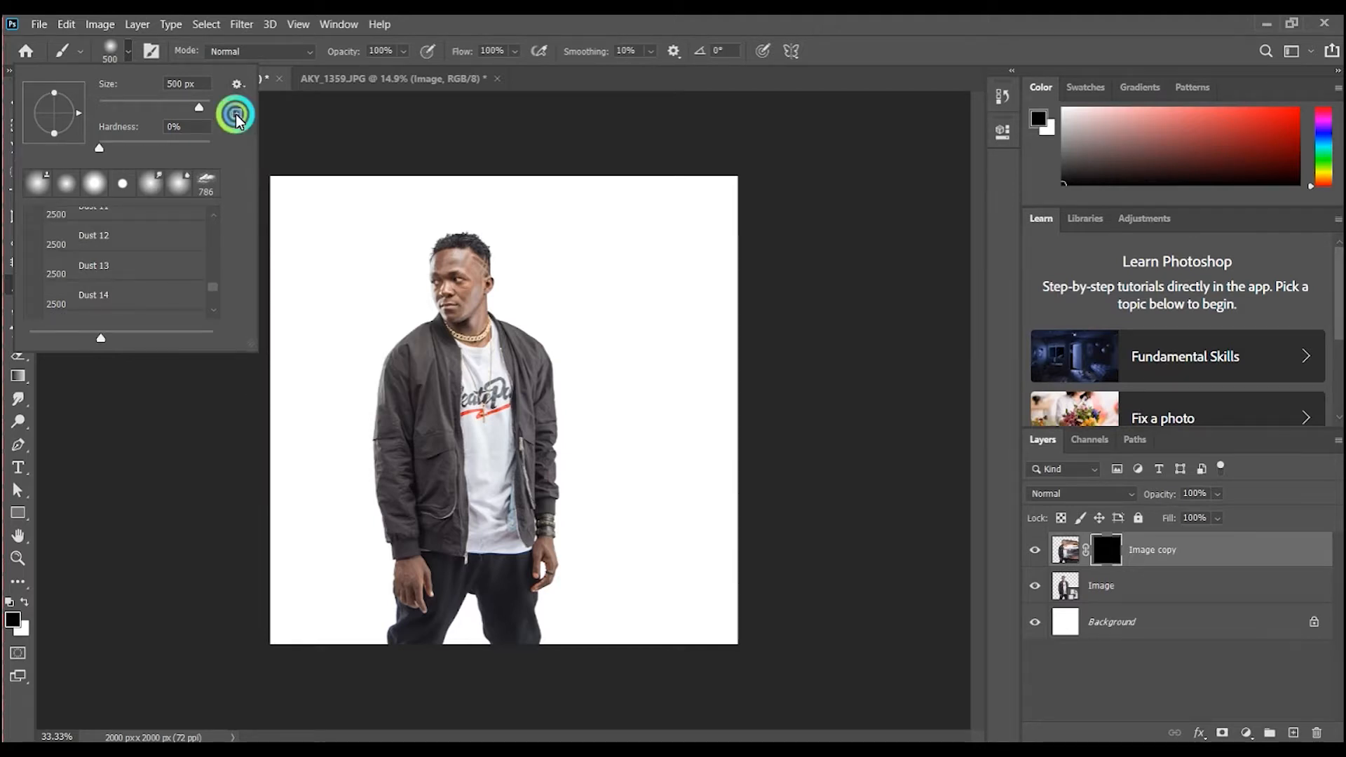
pyautogui.click(237, 114)
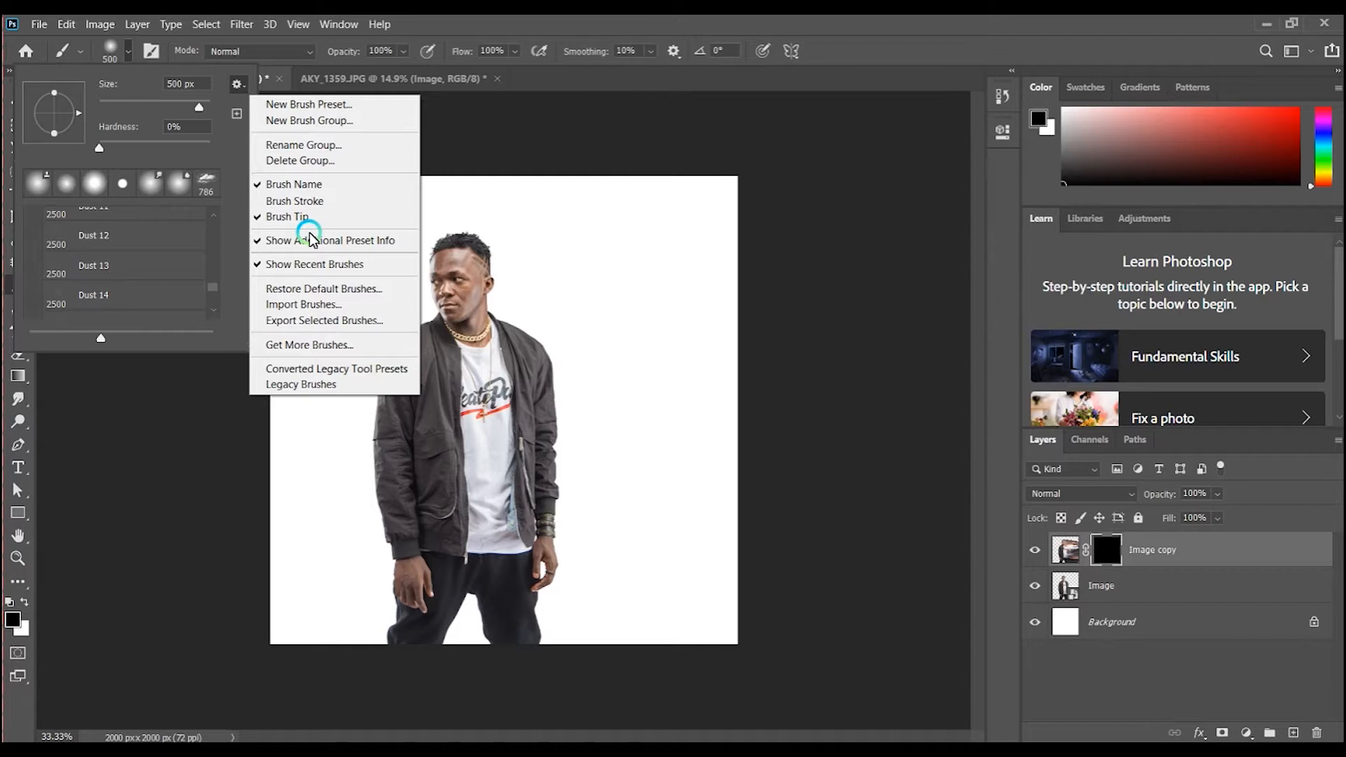
pyautogui.click(309, 240)
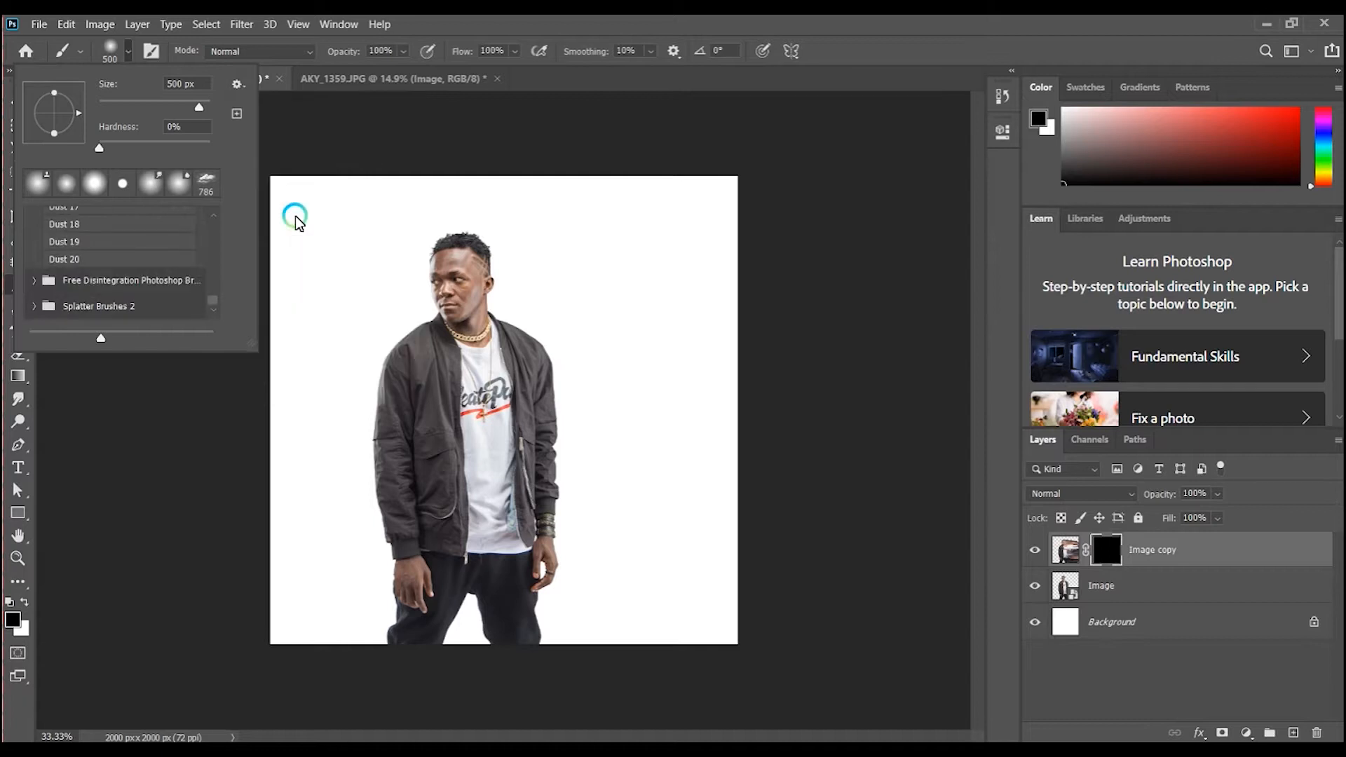
# - Import the brush files Broken Glass Brushes 2 and Free Disintegration Photoshop Brushes 16
pyautogui.click(214, 72)
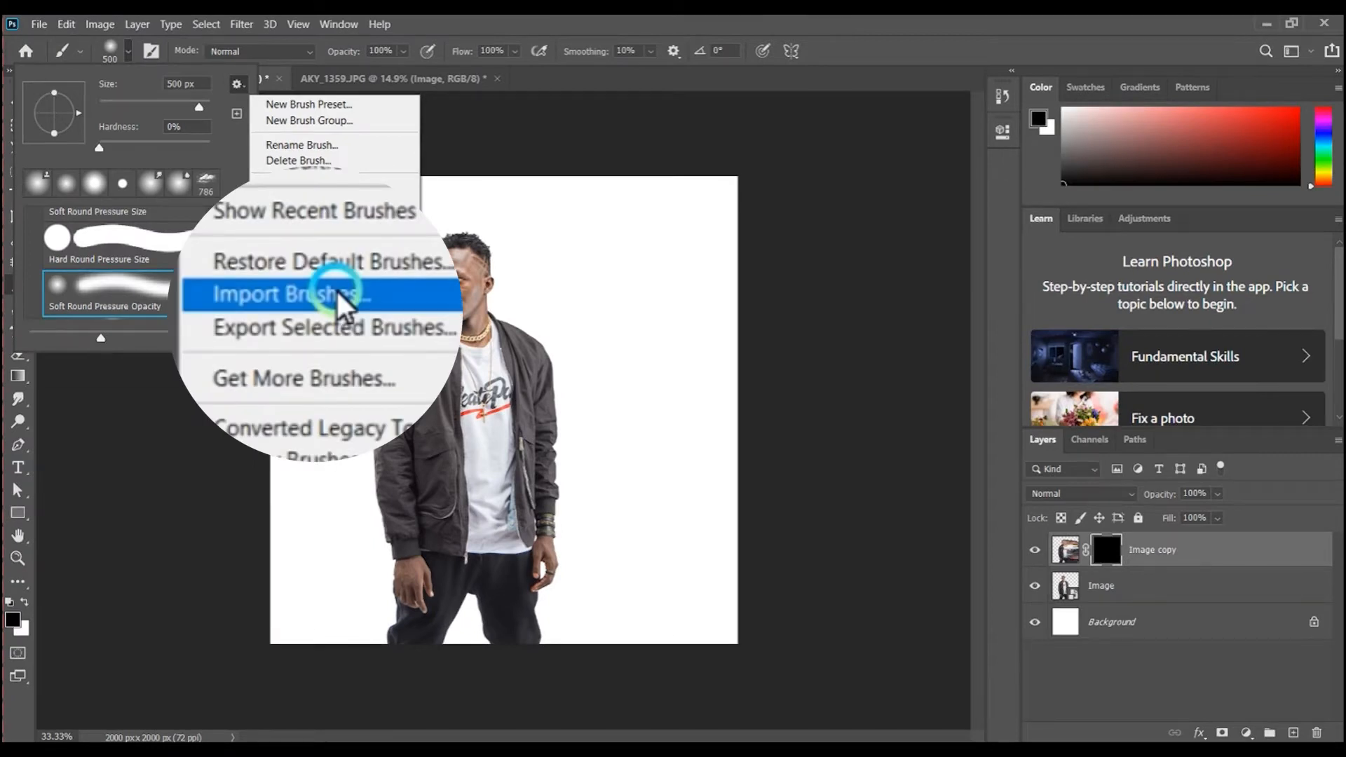
pyautogui.click(335, 288)
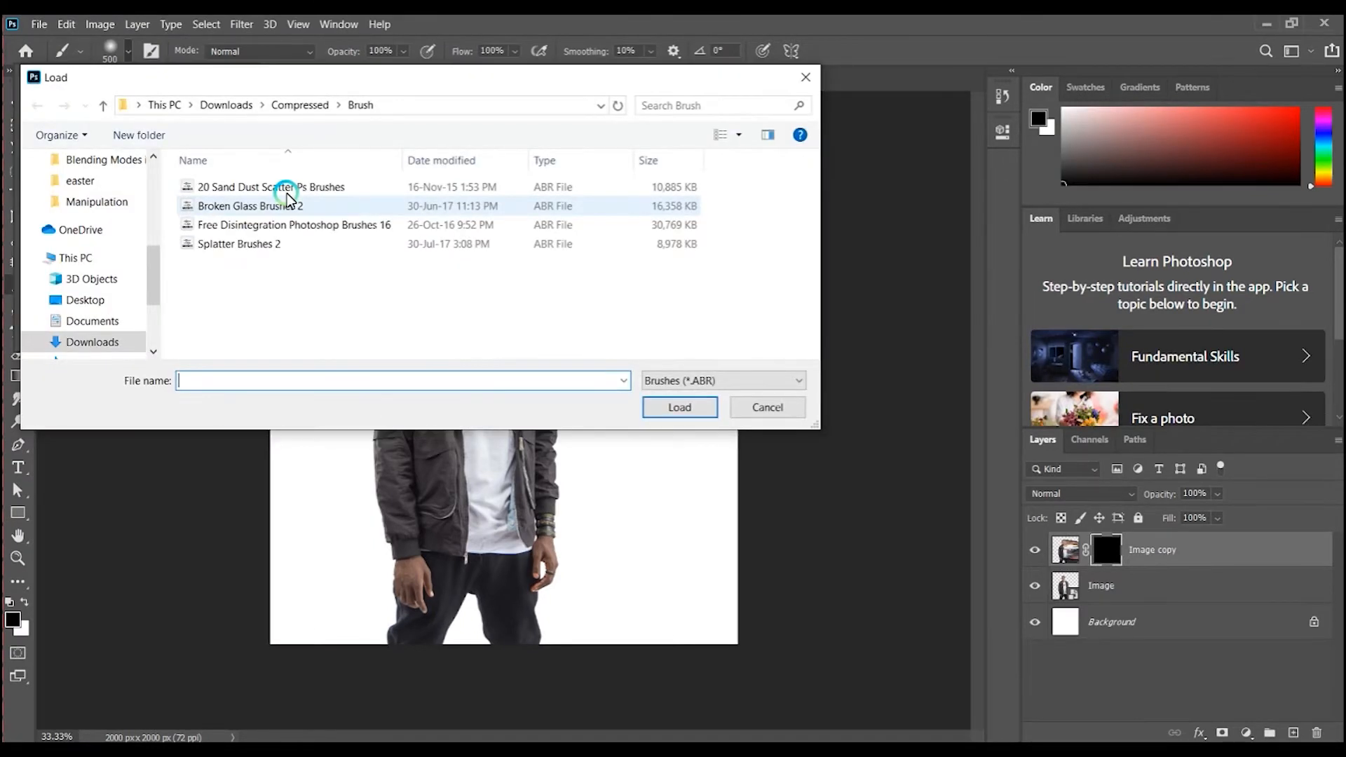
pyautogui.doubleClick(291, 200)
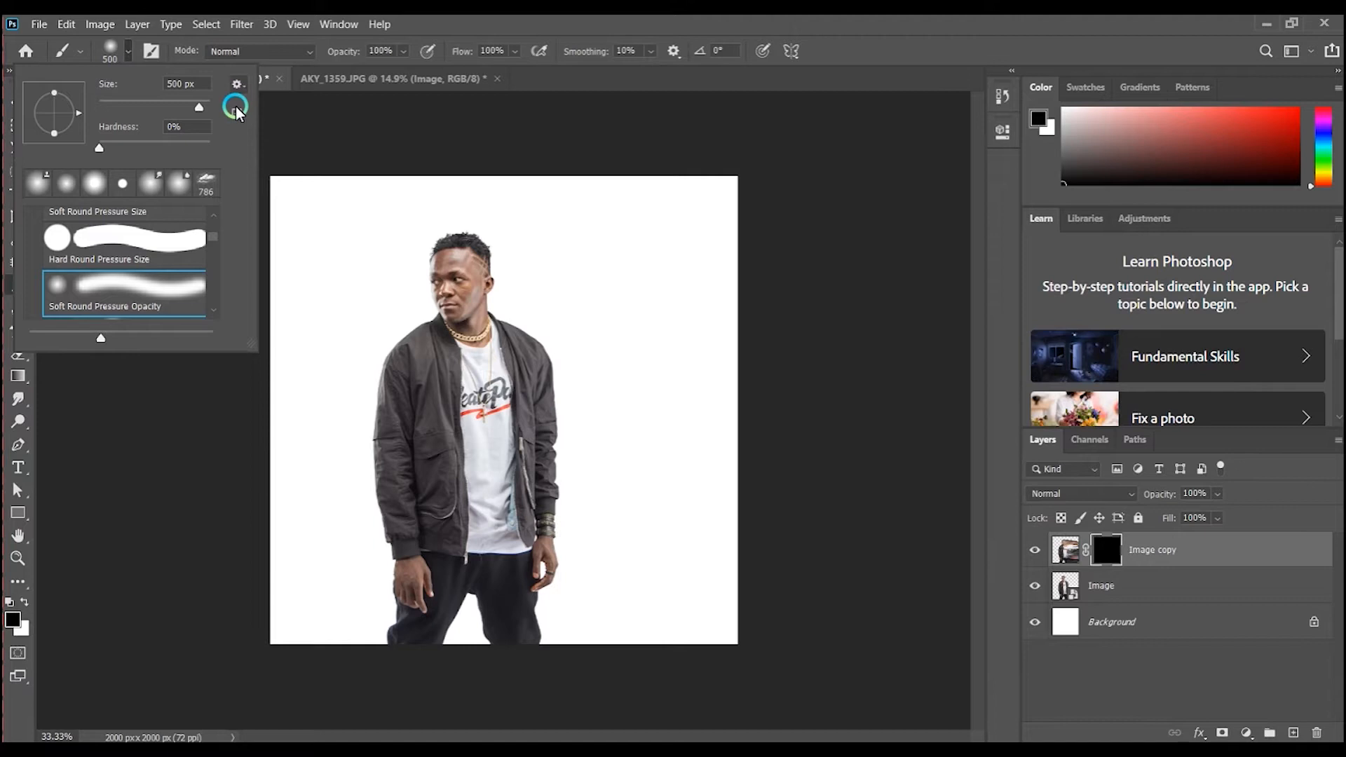
pyautogui.click(236, 110)
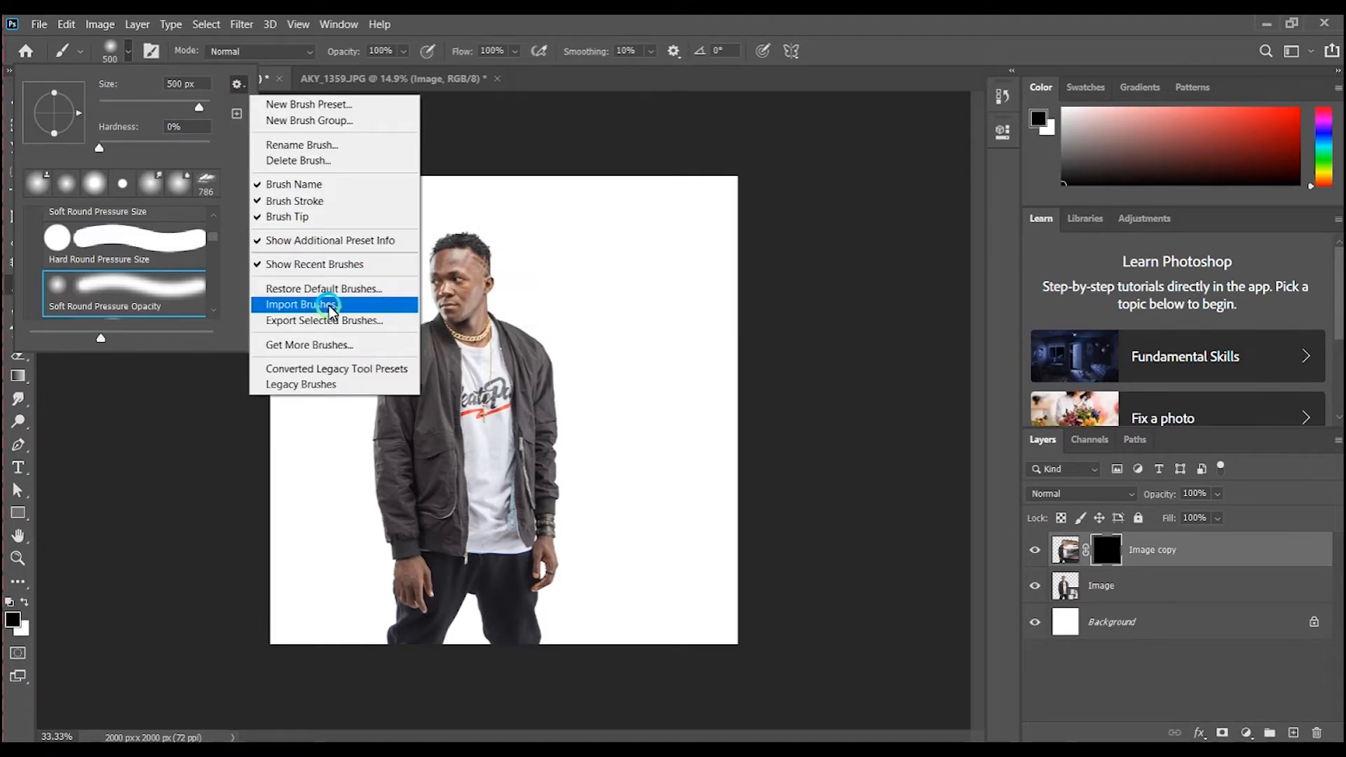
pyautogui.click(328, 305)
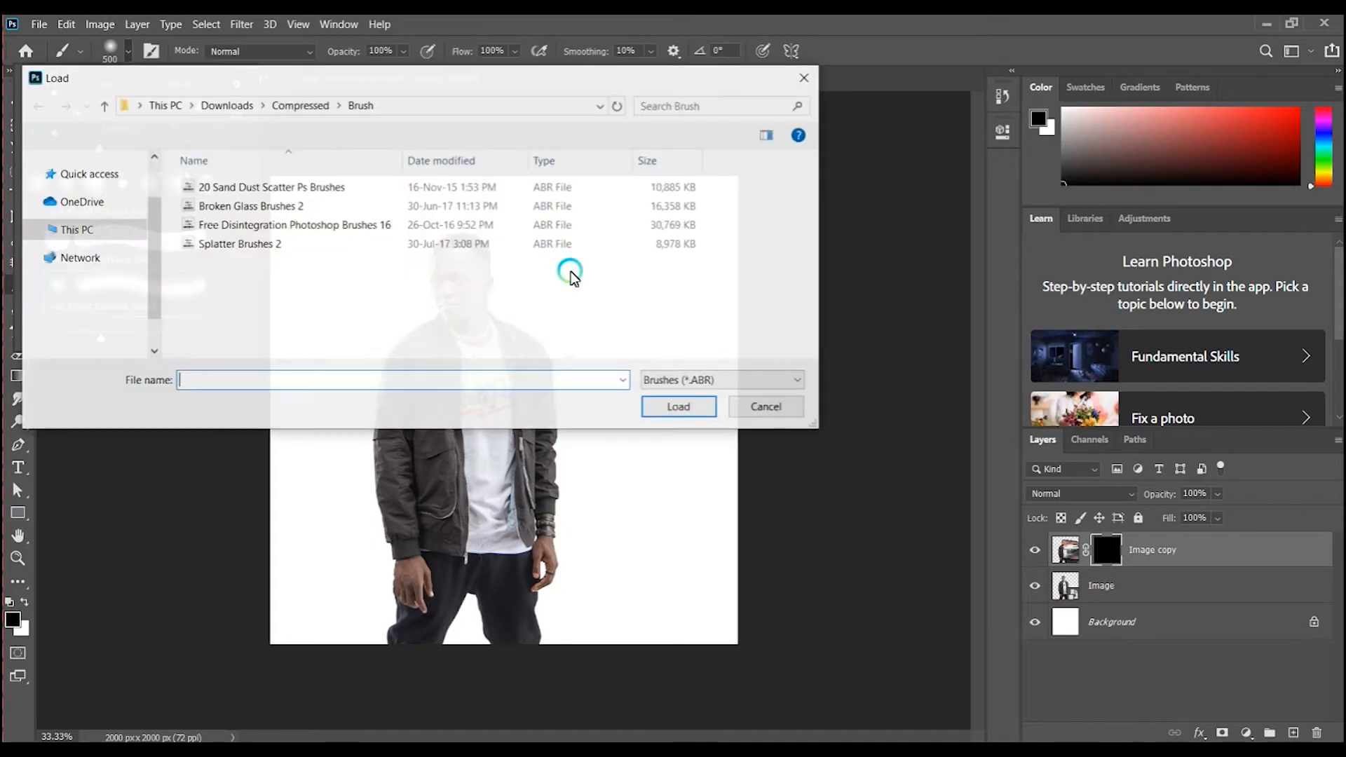
pyautogui.doubleClick(277, 228)
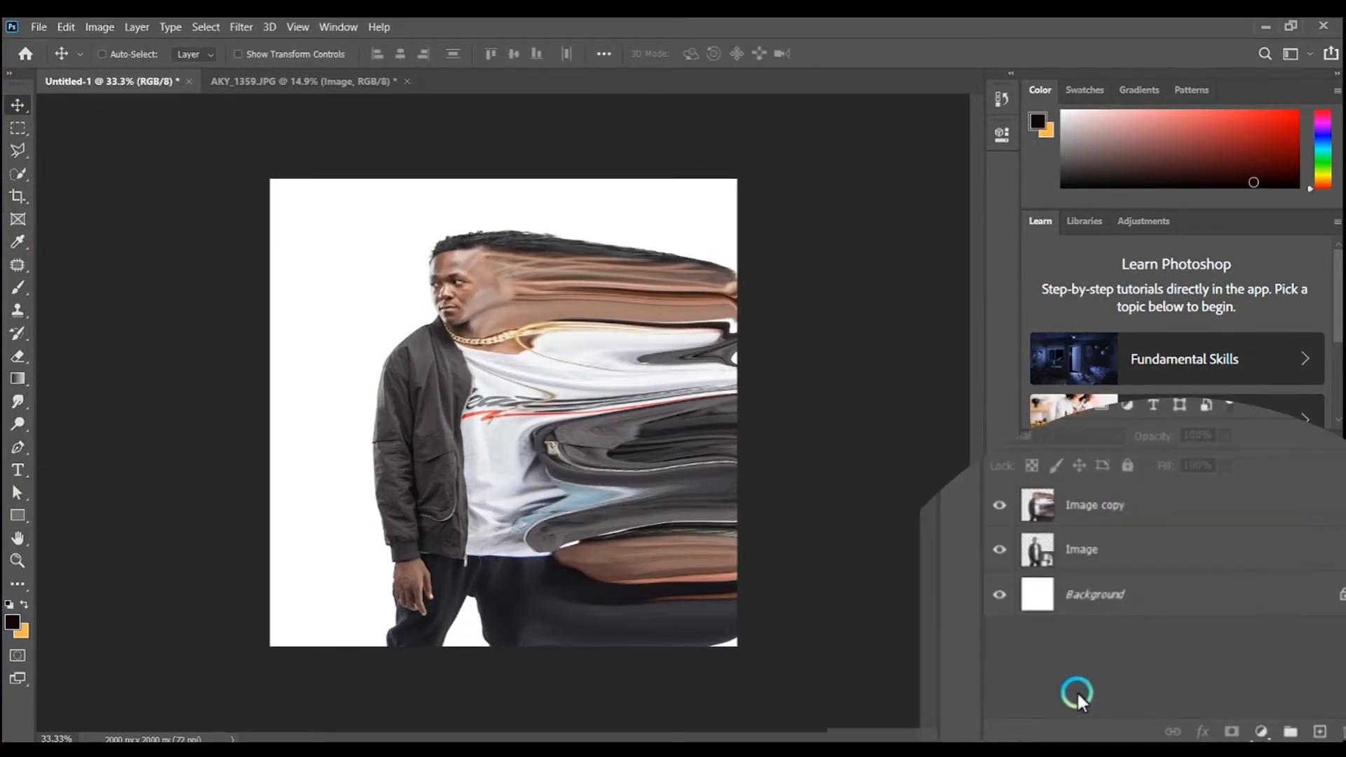
# - Add a black layer mask to the Image copy layer to hide the stretched picture
pyautogui.click(1099, 520)
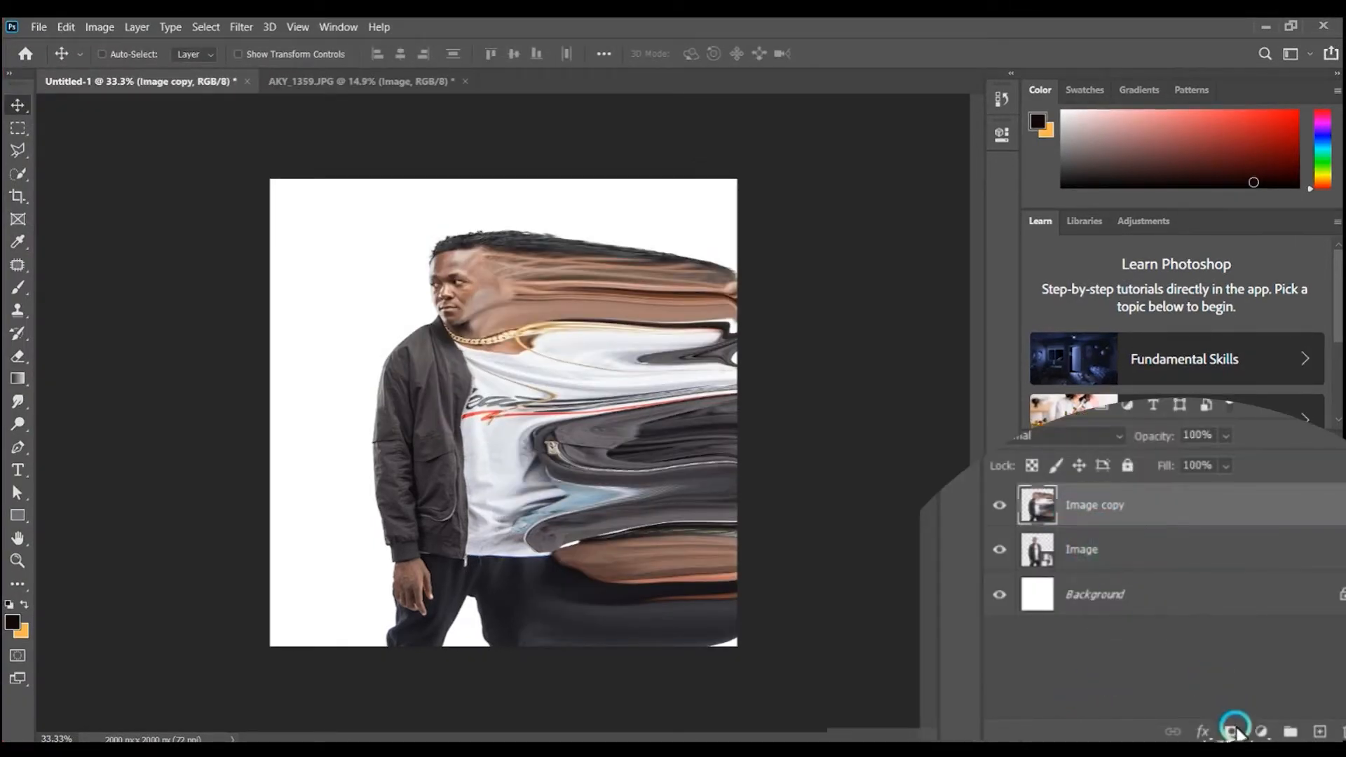
pyautogui.keyDown('alt'); pyautogui.click(1232, 731); pyautogui.keyUp('alt')
pyautogui.click(1089, 531)
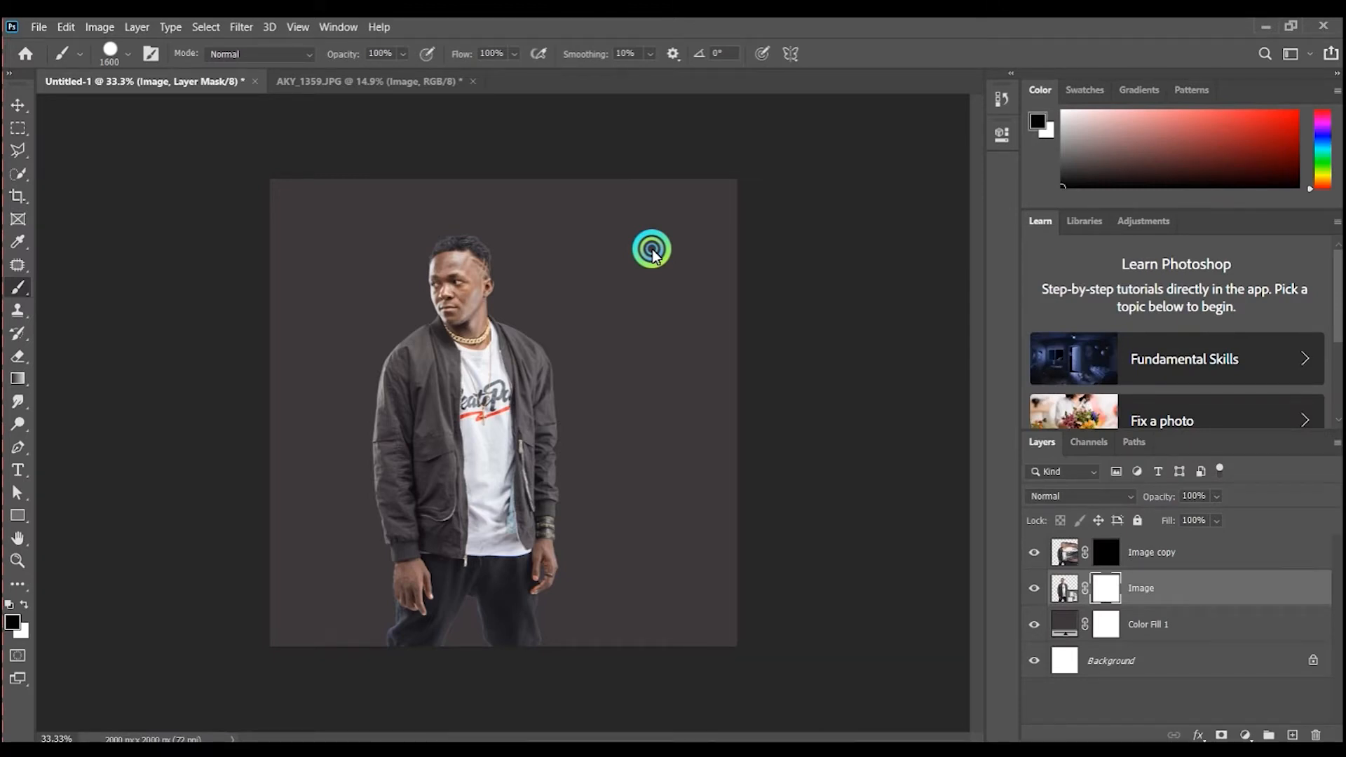
# - On the Image layer's mask, paint out the man's right-hand side in black and stamp scattered fragments back in white at 1600 px
pyautogui.moveTo(652, 250); pyautogui.dragTo(688, 543)
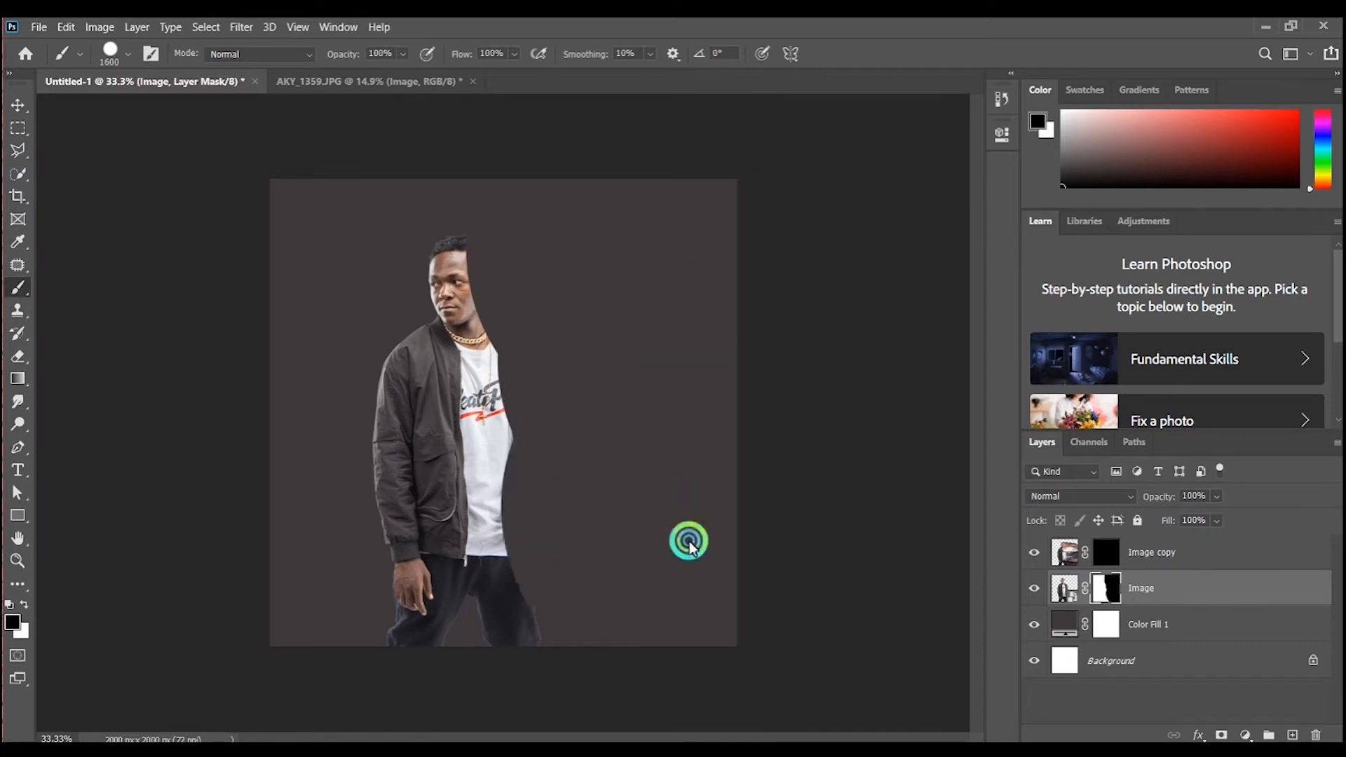
pyautogui.click(620, 414)
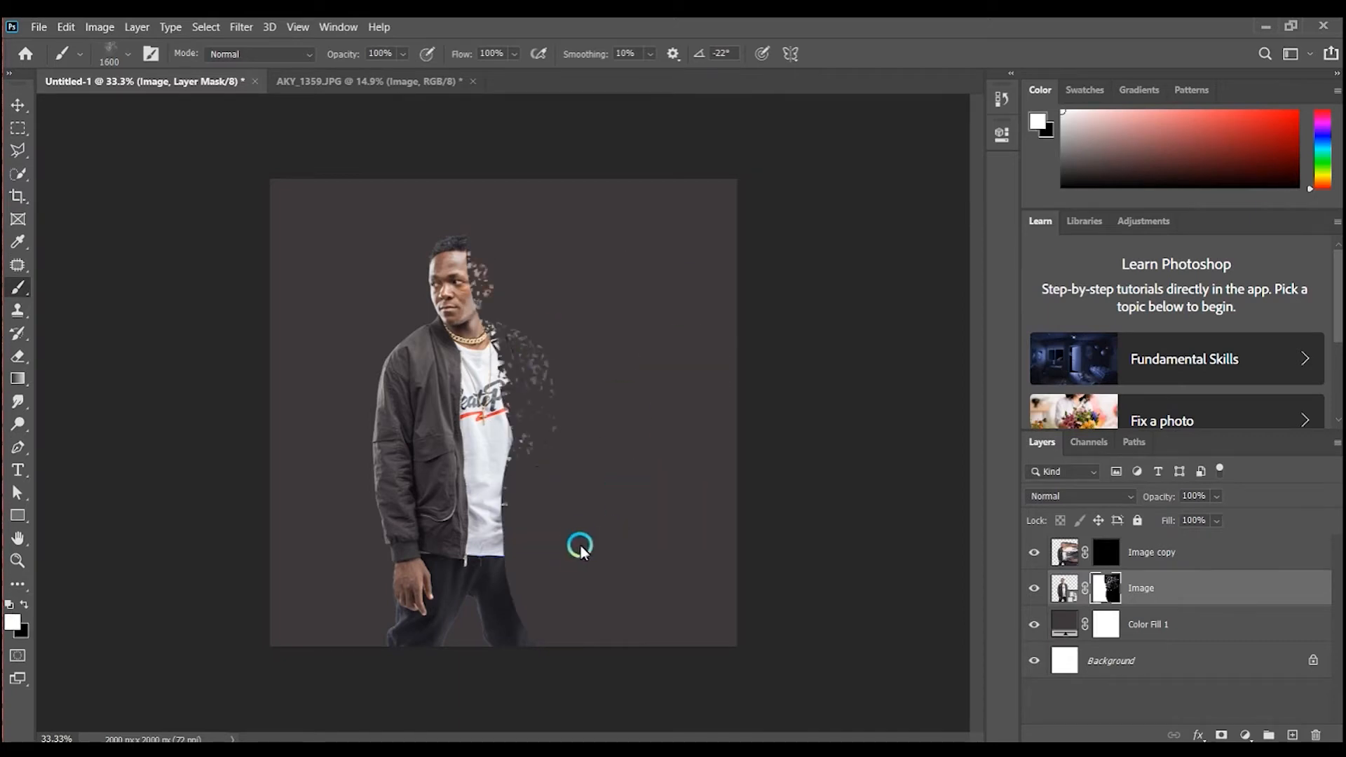
pyautogui.click(580, 546)
# - Reduce the brush to 200 px and paint white particles on the Image mask along the shirt and open jacket edge
pyautogui.press('[')
pyautogui.press('[')
pyautogui.press('[')
pyautogui.press('[')
pyautogui.press('[')
pyautogui.press('[')
pyautogui.press('[')
pyautogui.press('[')
pyautogui.press('[')
pyautogui.scroll(8, 477, 257)
pyautogui.press('[')
pyautogui.press('[')
pyautogui.click(531, 384)
pyautogui.click(544, 459)
pyautogui.click(525, 537)
pyautogui.click(500, 425)
pyautogui.click(480, 355)
pyautogui.click(510, 517)
pyautogui.click(553, 616)
pyautogui.click(596, 672)
pyautogui.click(595, 683)
pyautogui.moveTo(595, 682); pyautogui.dragTo(519, 344)
pyautogui.click(553, 474)
pyautogui.click(563, 607)
pyautogui.moveTo(564, 607); pyautogui.dragTo(563, 253)
pyautogui.moveTo(600, 308)
pyautogui.mouseDown()
pyautogui.moveTo(610, 415)
pyautogui.moveTo(602, 434)
pyautogui.moveTo(581, 431)
pyautogui.moveTo(598, 701)
pyautogui.mouseUp()
pyautogui.moveTo(608, 165); pyautogui.dragTo(718, 402)
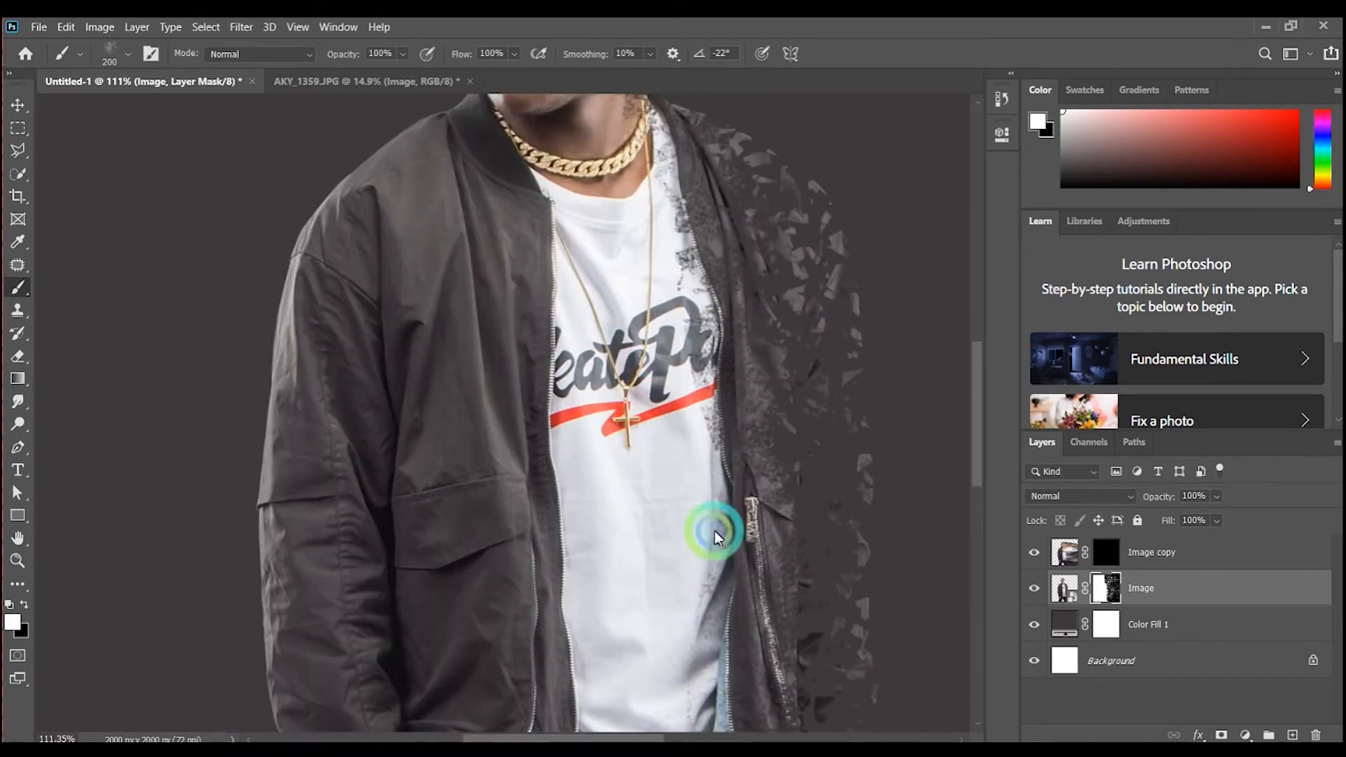
# - Scatter black particles on the Image mask over the upper shirt, neck and side of the face
pyautogui.press('x')
pyautogui.click(684, 345)
pyautogui.moveTo(683, 271); pyautogui.dragTo(640, 505)
pyautogui.click(590, 459)
pyautogui.click(548, 267)
pyautogui.click(591, 297)
pyautogui.click(538, 147)
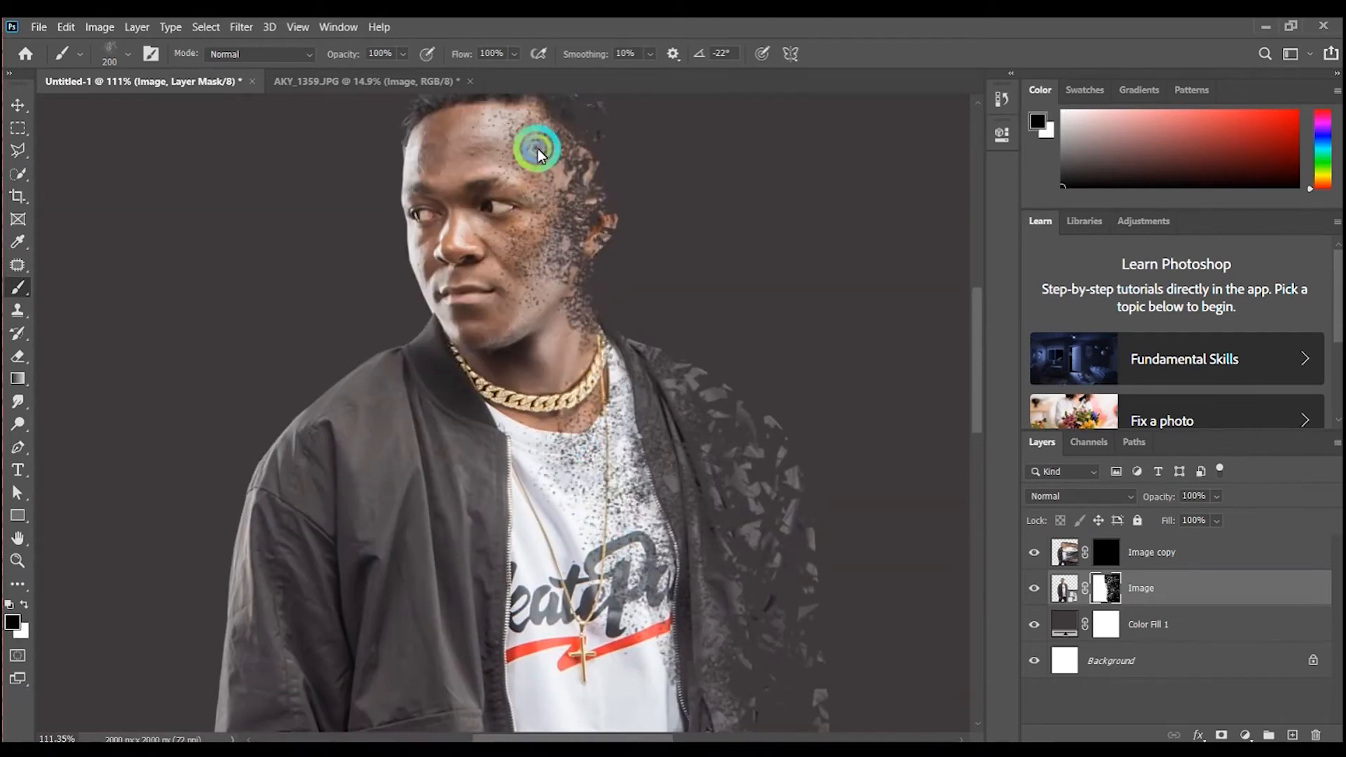
pyautogui.moveTo(550, 205); pyautogui.dragTo(564, 279)
pyautogui.click(537, 154)
# - Continue the black particle erosion on the Image mask down the middle and lower part of the white shirt
pyautogui.moveTo(645, 499); pyautogui.dragTo(423, 239)
pyautogui.click(423, 239)
pyautogui.moveTo(498, 520); pyautogui.dragTo(463, 368)
pyautogui.click(425, 378)
pyautogui.click(459, 533)
pyautogui.moveTo(442, 691); pyautogui.dragTo(498, 426)
pyautogui.click(496, 443)
pyautogui.click(471, 491)
pyautogui.click(471, 446)
pyautogui.click(452, 351)
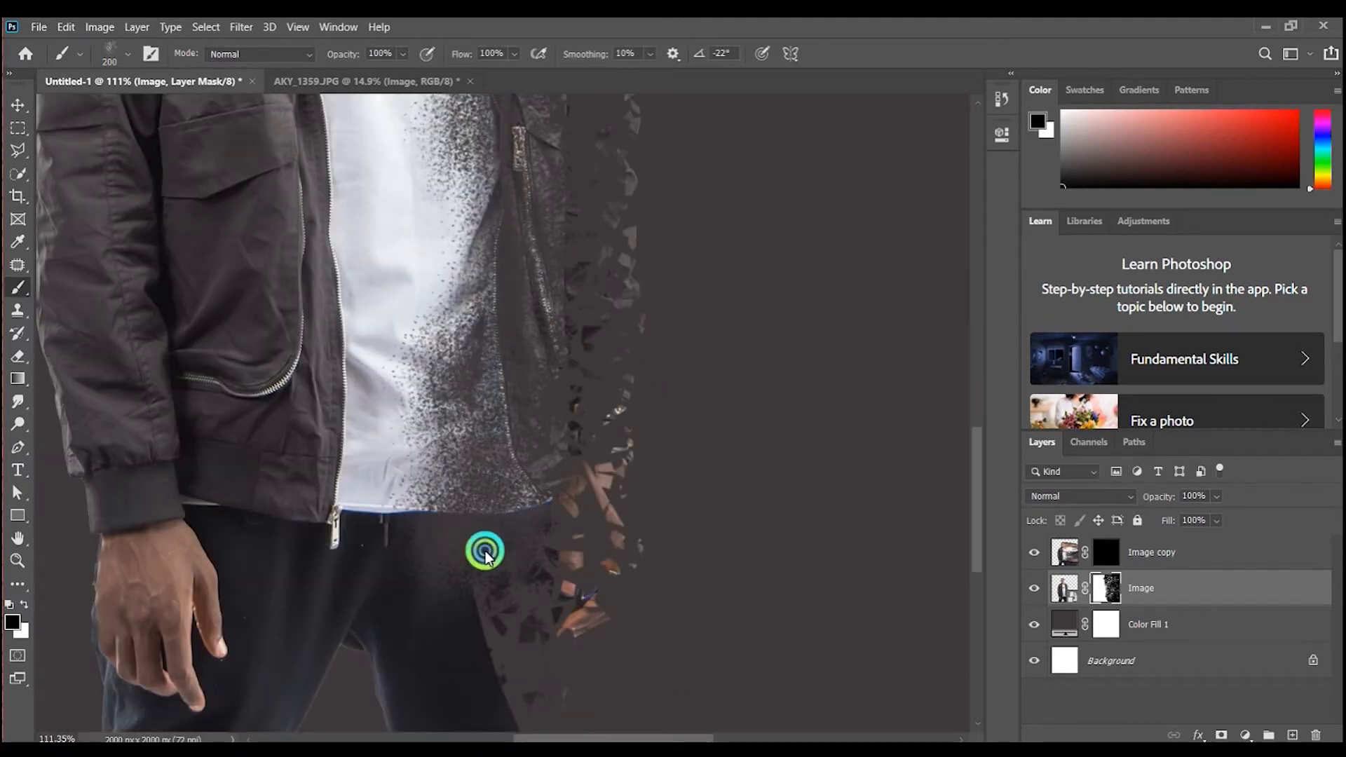
# - Erode the trouser leg and lower jacket with black particles on the Image mask, and touch up fragments beside the hand in white
pyautogui.click(482, 659)
pyautogui.click(507, 697)
pyautogui.click(482, 316)
pyautogui.click(511, 490)
pyautogui.click(507, 481)
pyautogui.press('x')
pyautogui.click(600, 490)
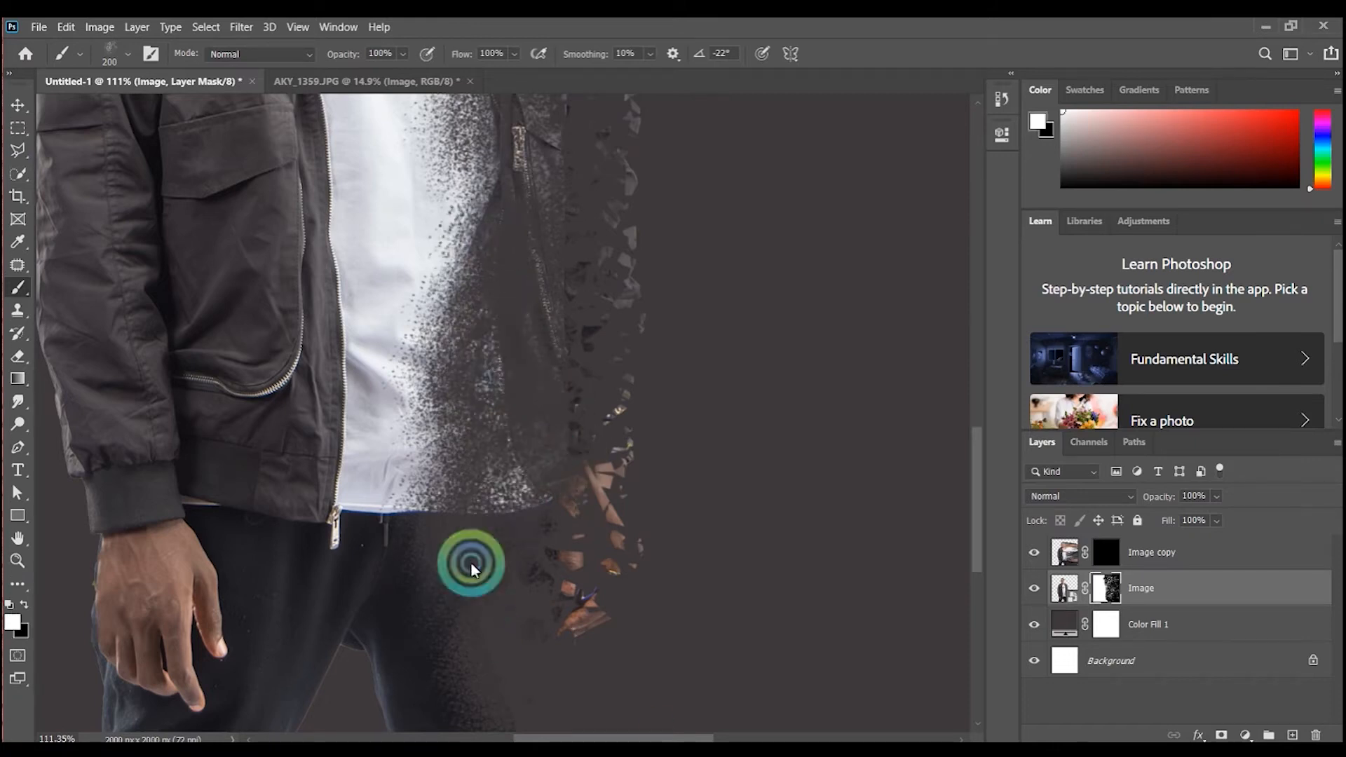
pyautogui.scroll(5, 595, 439)
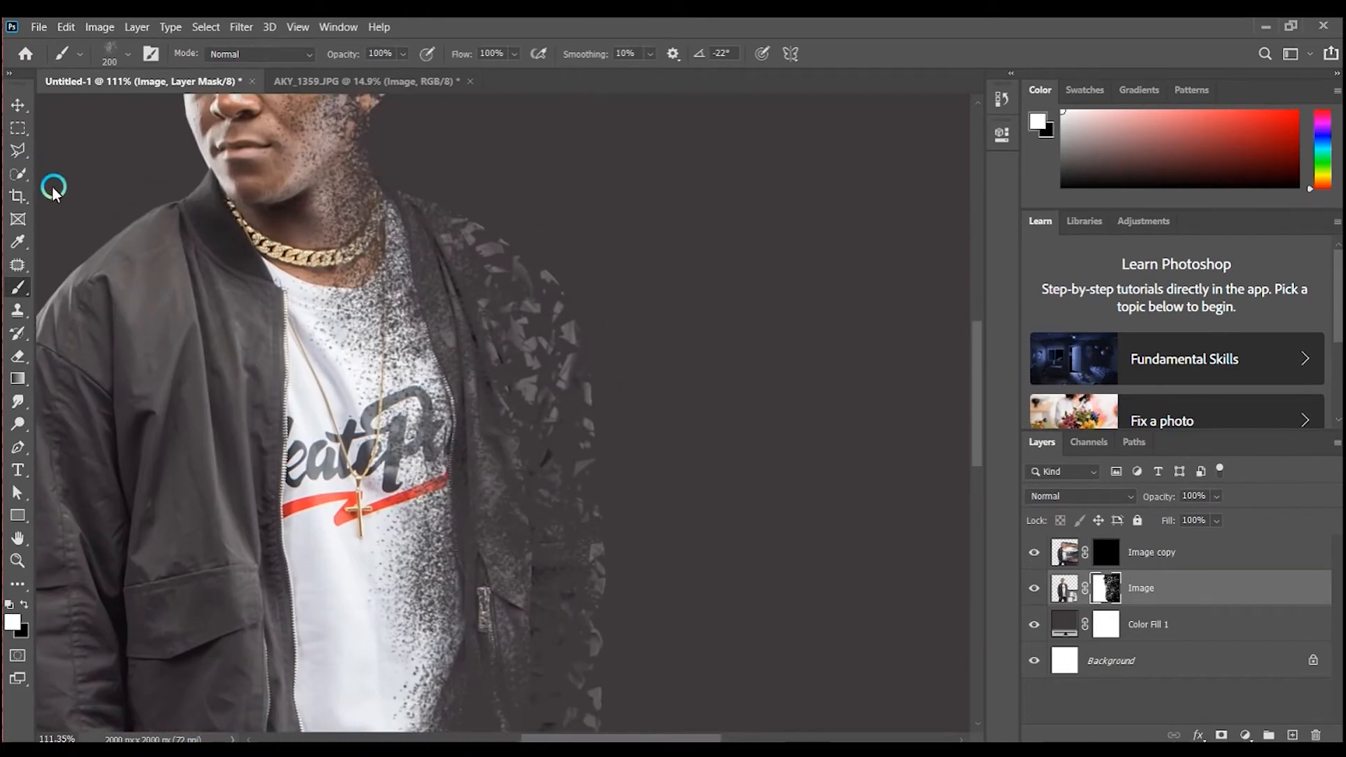
pyautogui.press('x')
pyautogui.scroll(-5, 636, 294)
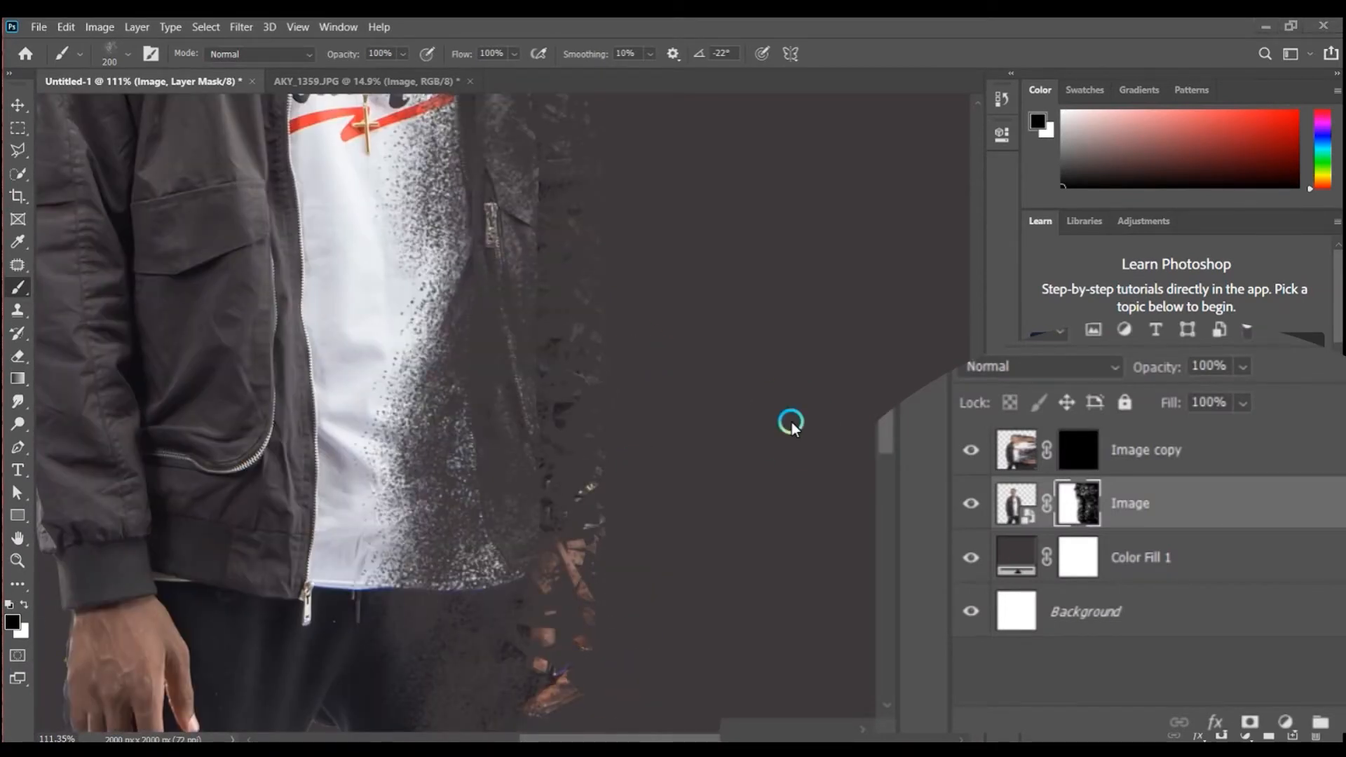
# - On the Image copy layer's mask, paint white particles at 200 px over the chest and jacket shoulder
pyautogui.click(1161, 557)
pyautogui.hotkey('ctrl', '0')
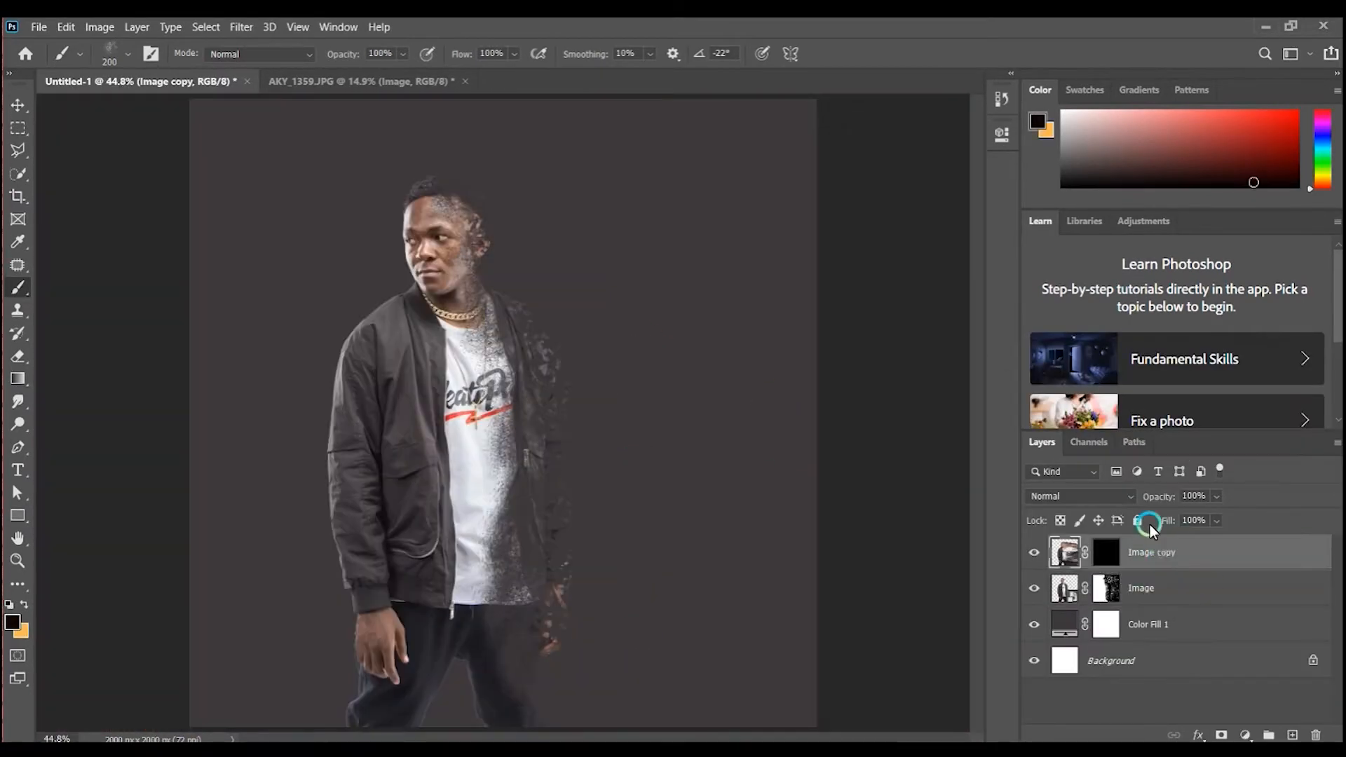
pyautogui.scroll(8, 499, 253)
pyautogui.press('x')
pyautogui.moveTo(521, 267)
pyautogui.mouseDown()
pyautogui.moveTo(602, 288)
pyautogui.moveTo(580, 304)
pyautogui.moveTo(649, 456)
pyautogui.moveTo(616, 490)
pyautogui.mouseUp()
pyautogui.click(599, 590)
pyautogui.moveTo(659, 609)
pyautogui.mouseDown()
pyautogui.moveTo(531, 355)
pyautogui.moveTo(523, 289)
pyautogui.mouseUp()
pyautogui.click(561, 357)
# - Extend the white fragments on the Image copy mask down the jacket and outward across the empty area beside the man
pyautogui.scroll(-6, 582, 439)
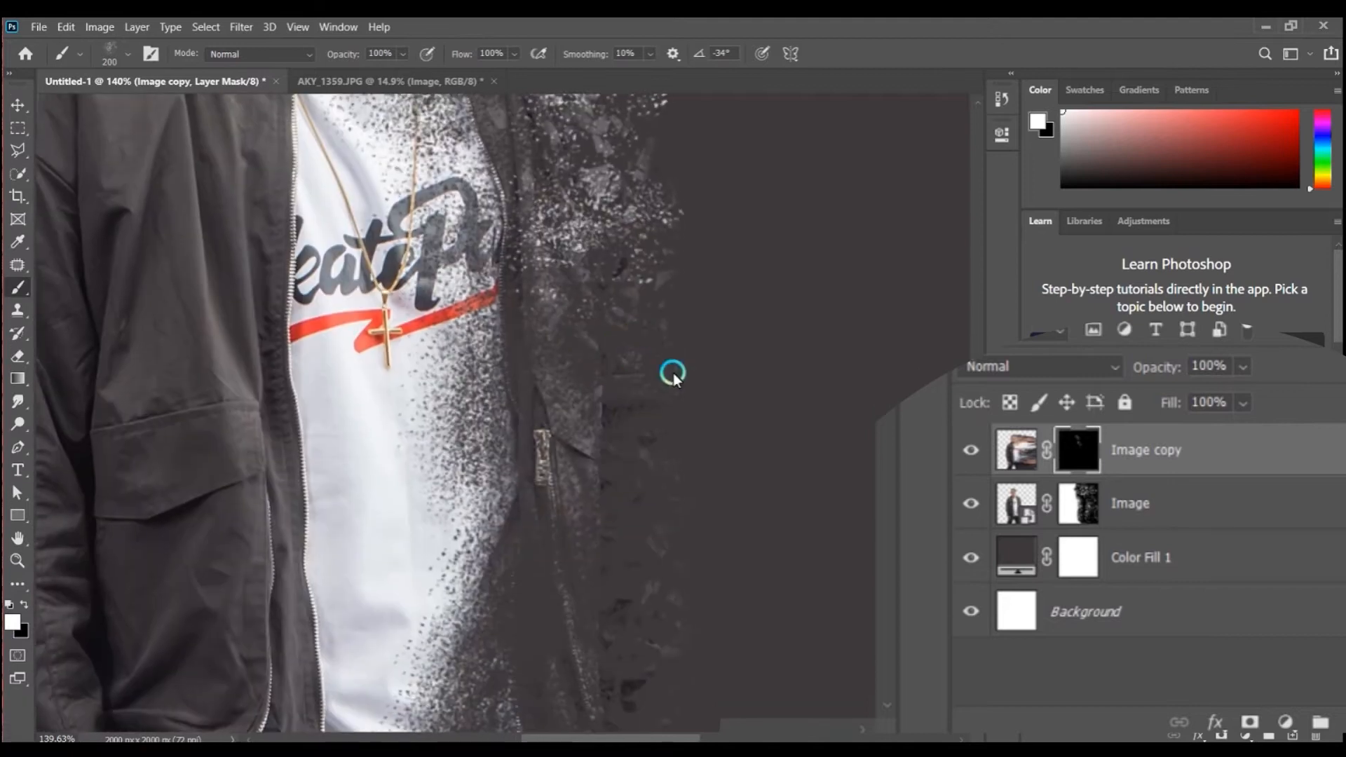
pyautogui.scroll(-3, 610, 483)
pyautogui.moveTo(600, 359)
pyautogui.mouseDown()
pyautogui.moveTo(682, 563)
pyautogui.moveTo(711, 540)
pyautogui.mouseUp()
pyautogui.hotkey('ctrl', '0')
pyautogui.moveTo(604, 705); pyautogui.dragTo(616, 246)
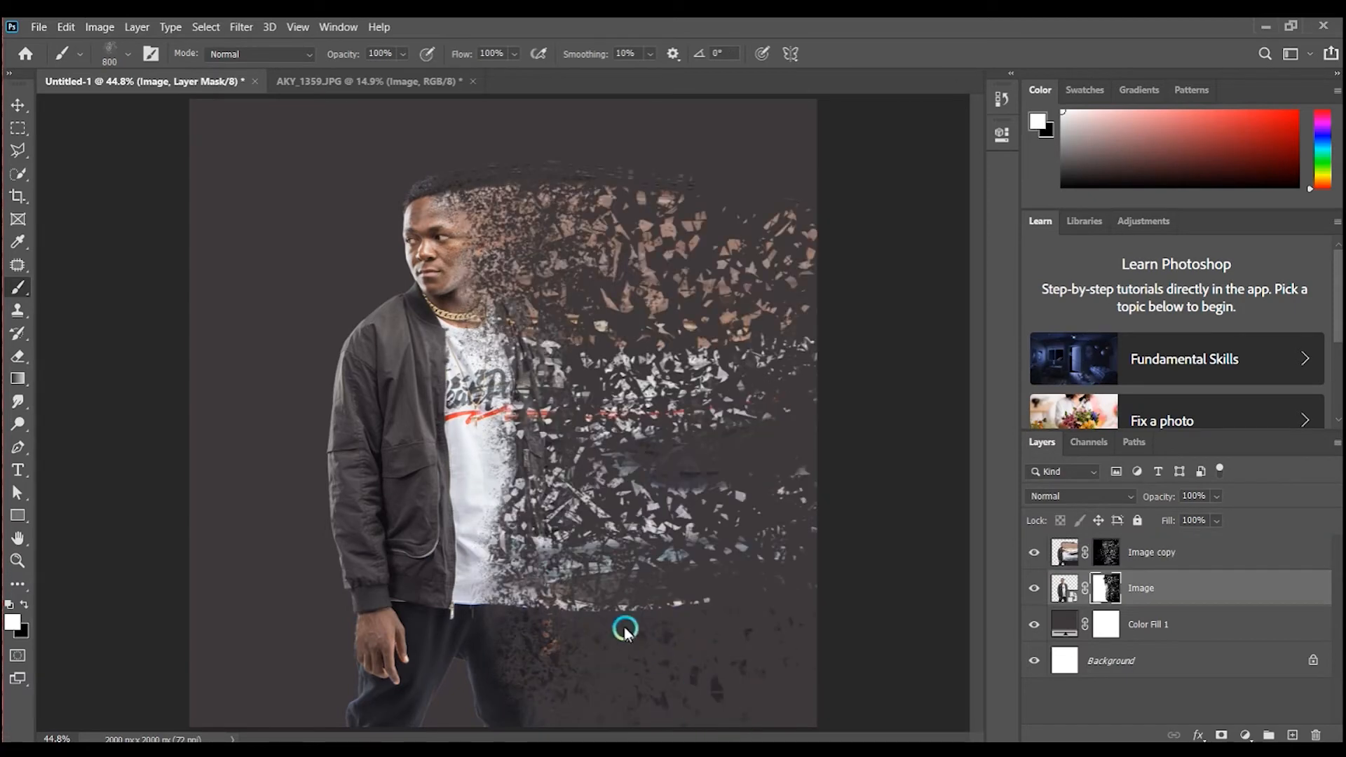
# - Break up the shirt with black particles on the Image layer's mask using the 800 px brush
pyautogui.press('x')
pyautogui.moveTo(526, 504)
pyautogui.mouseDown()
pyautogui.moveTo(727, 603)
pyautogui.moveTo(537, 482)
pyautogui.moveTo(591, 558)
pyautogui.mouseUp()
pyautogui.moveTo(542, 474); pyautogui.dragTo(593, 565)
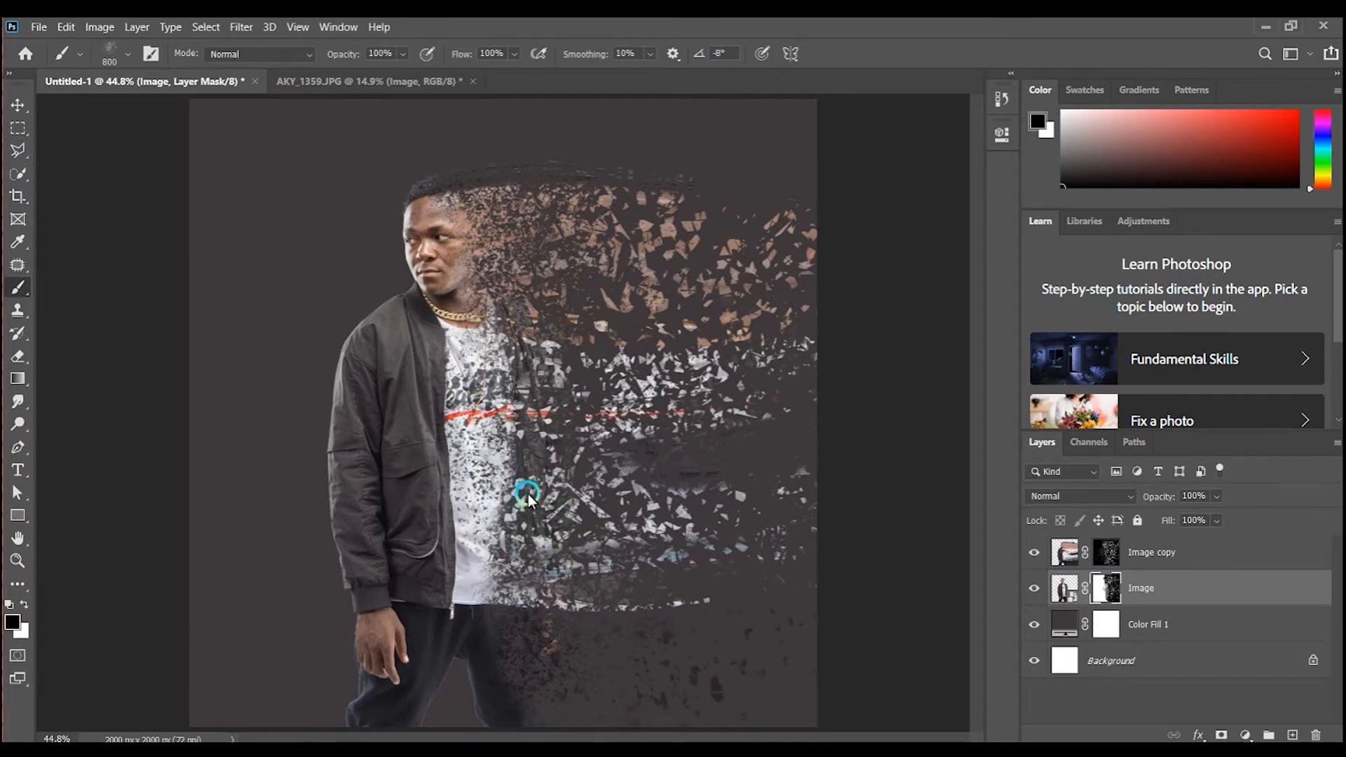
pyautogui.moveTo(528, 493); pyautogui.dragTo(535, 537)
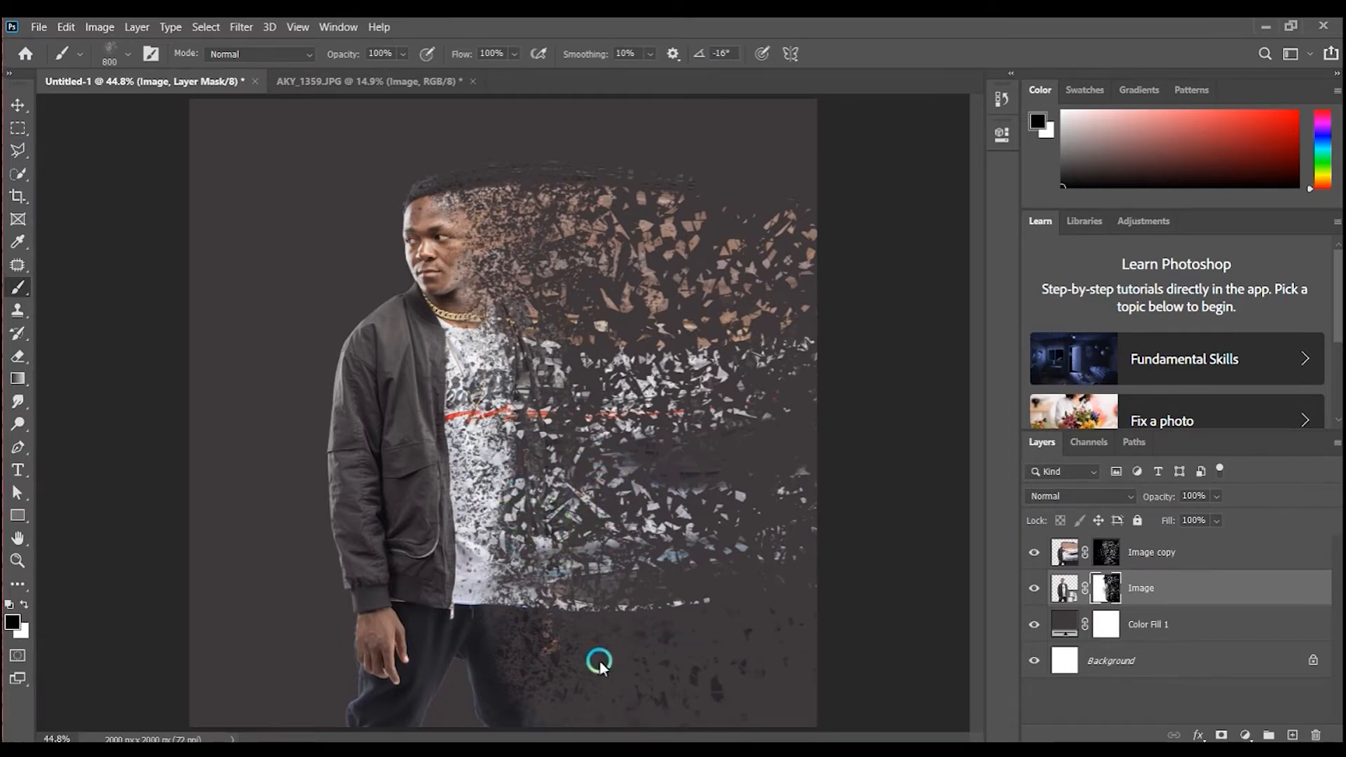
# - Enlarge the brush to 1600 px and stamp black particles on the Image mask over the hip and trousers
pyautogui.click(1028, 691)
pyautogui.press(']')
pyautogui.press(']')
pyautogui.press(']')
pyautogui.press(']')
pyautogui.press(']')
pyautogui.press(']')
pyautogui.press(']')
pyautogui.press(']')
pyautogui.click(611, 595)
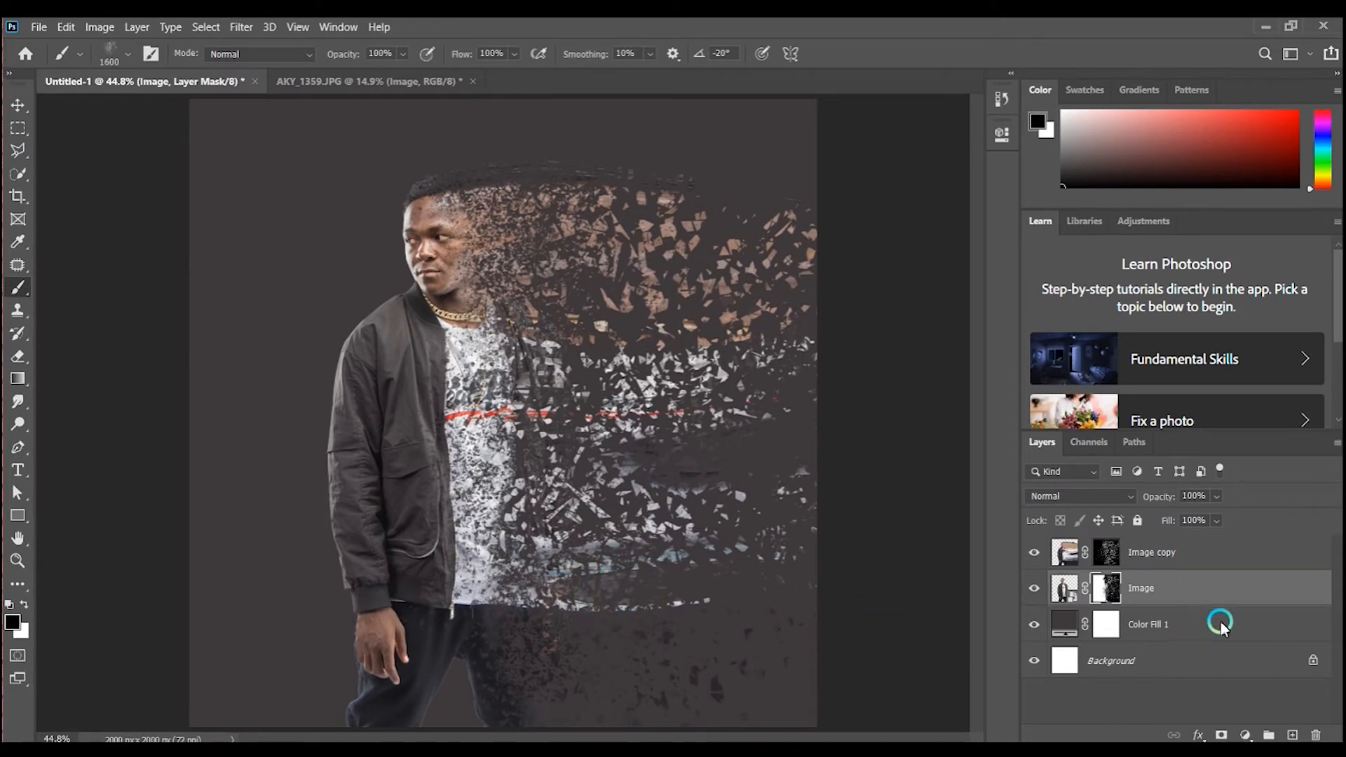
# - Thin out the lower flying fragments by stamping black particles on the Image copy layer's mask
pyautogui.click(1102, 552)
pyautogui.click(636, 513)
pyautogui.click(713, 582)
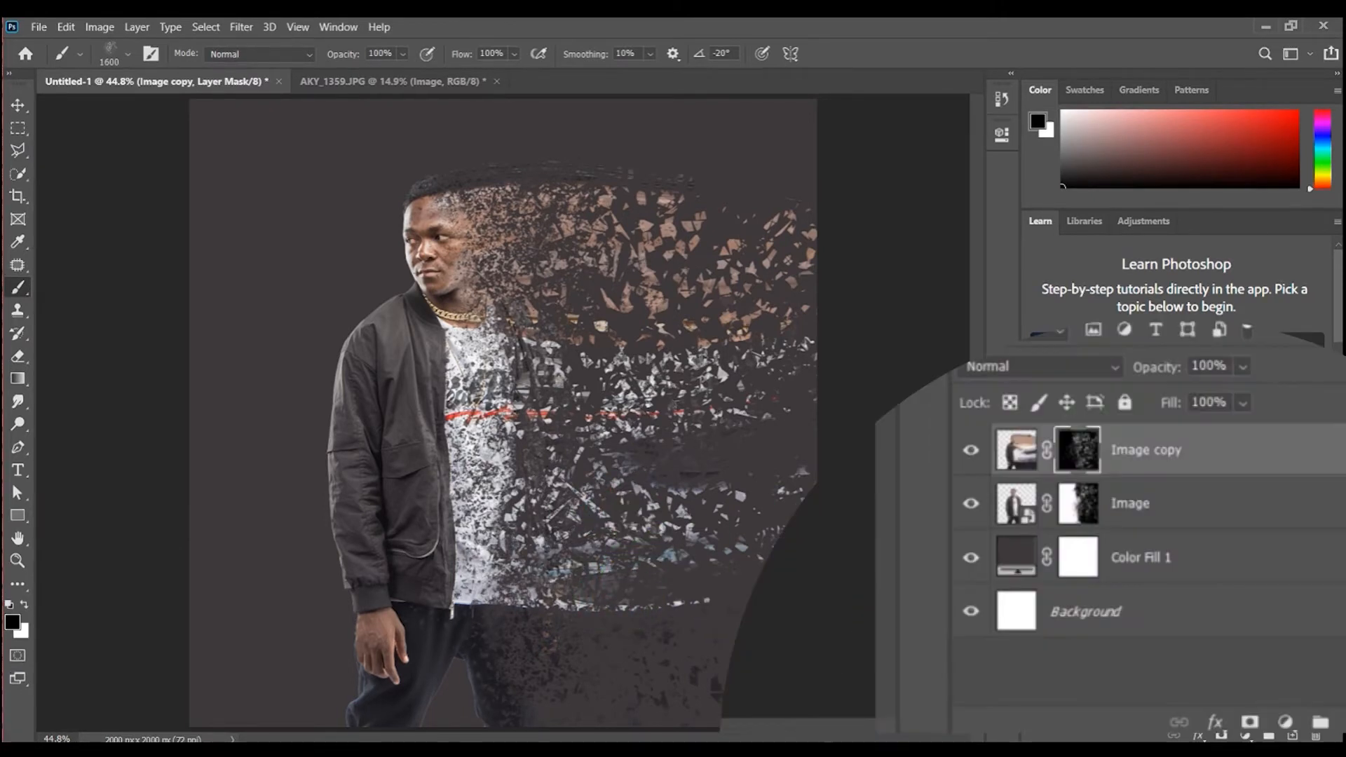
# - Refine the dispersed edge along the head and upper body by scattering black particles on the Image layer's mask
pyautogui.click(758, 576)
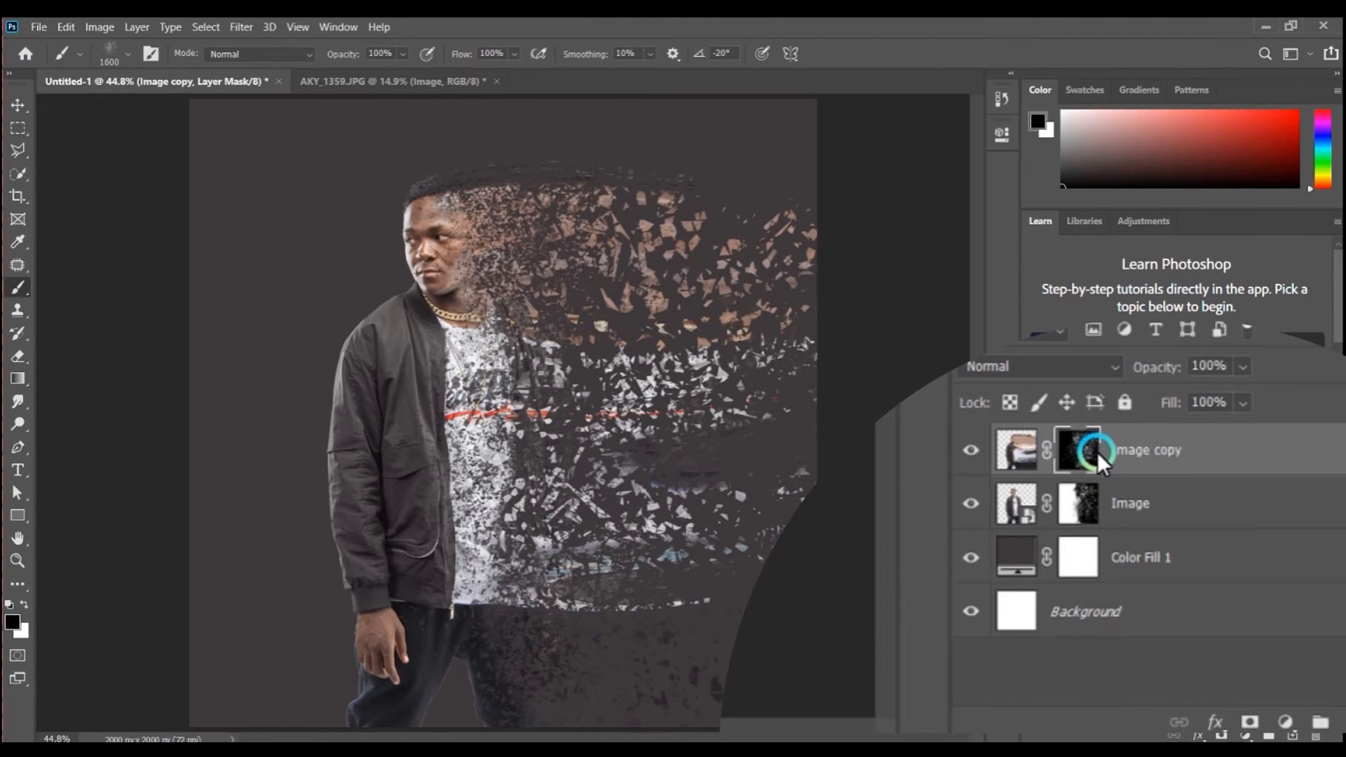
pyautogui.moveTo(390, 211); pyautogui.dragTo(440, 236)
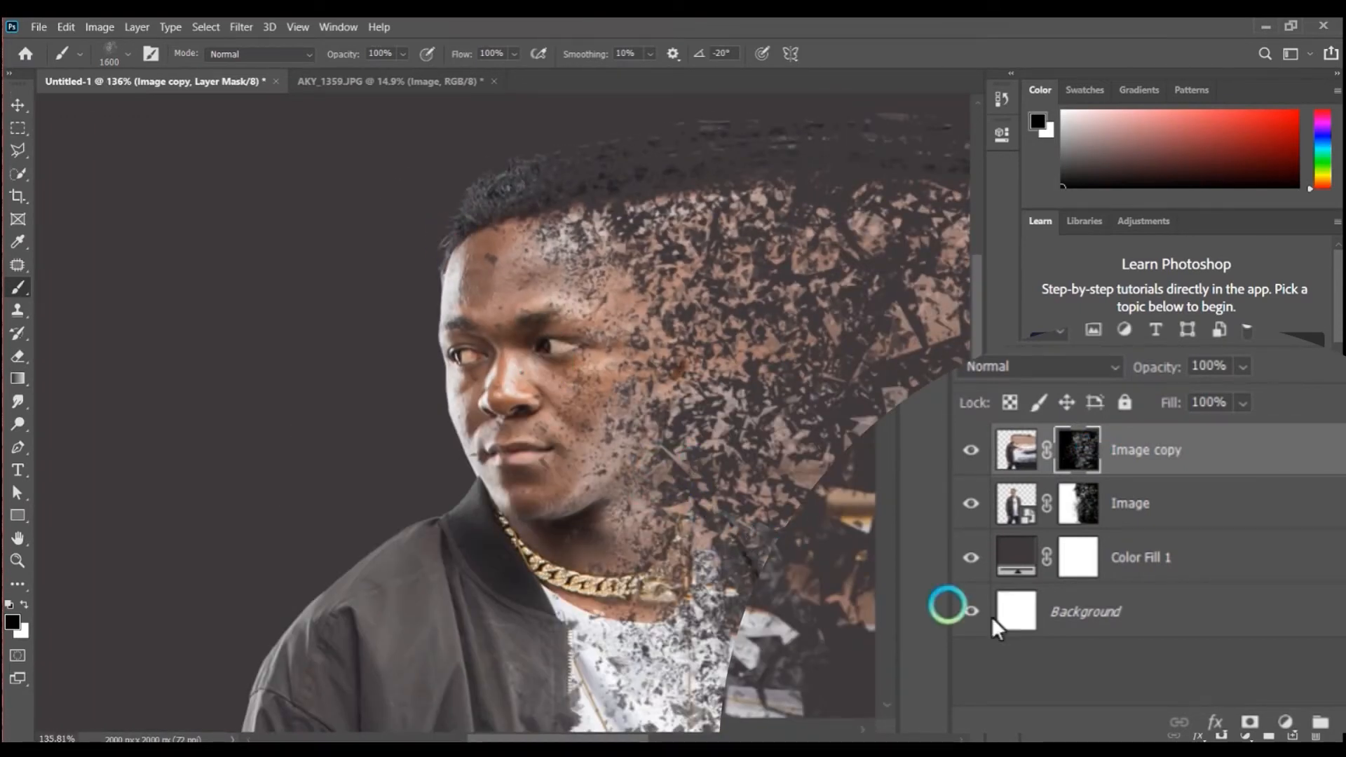
pyautogui.click(1077, 502)
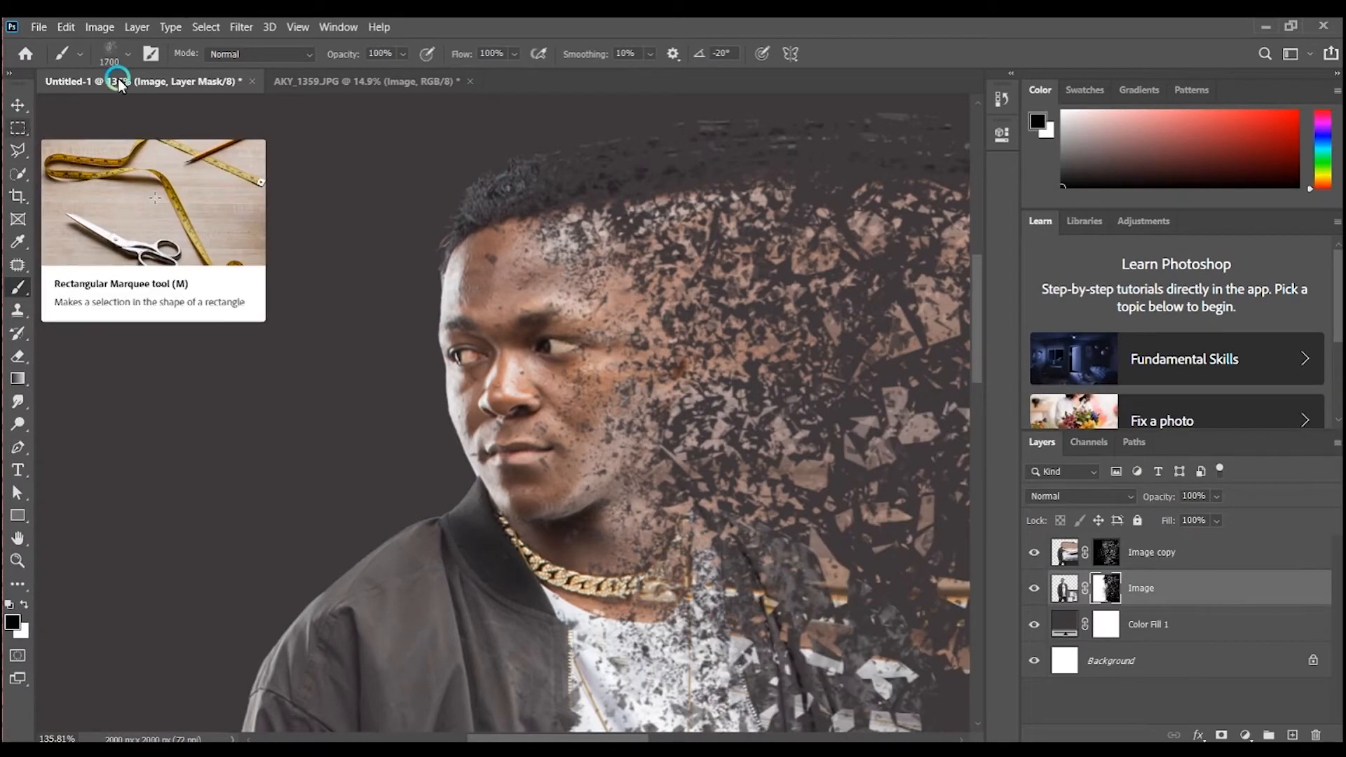
pyautogui.click(513, 266)
pyautogui.click(611, 428)
pyautogui.press(']')
pyautogui.press(']')
pyautogui.moveTo(684, 606); pyautogui.dragTo(486, 279)
pyautogui.moveTo(706, 407)
pyautogui.mouseDown()
pyautogui.moveTo(679, 427)
pyautogui.moveTo(551, 51)
pyautogui.mouseUp()
# - Restore scattered fragments from the torso down to the hip with a white 175 px particle brush on the Image mask
pyautogui.press('x')
pyautogui.click(423, 295)
pyautogui.moveTo(481, 490); pyautogui.dragTo(483, 90)
pyautogui.click(393, 361)
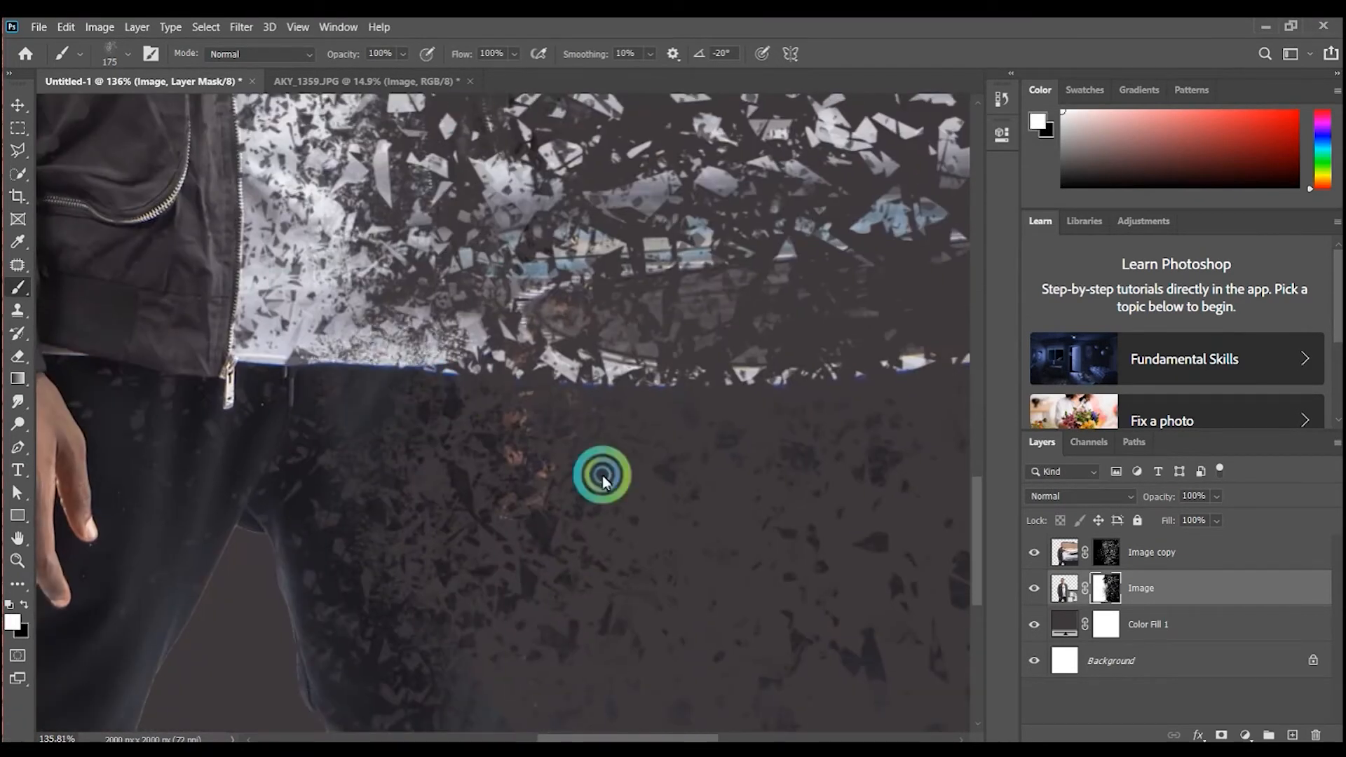
pyautogui.moveTo(602, 481); pyautogui.dragTo(700, 300)
pyautogui.press('x')
pyautogui.hotkey('ctrl', '0')
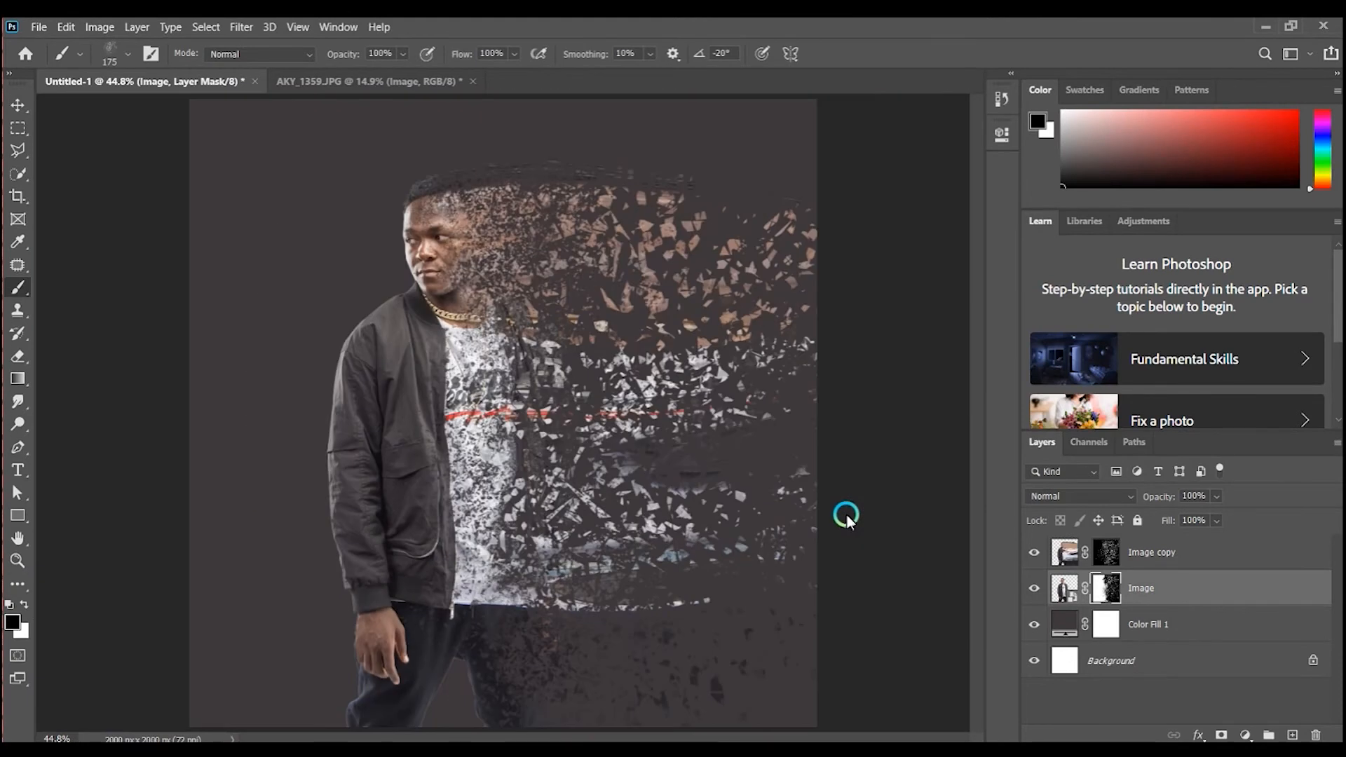
# - Erase the stray hair streaks above the head and fragments with the black 175 px brush on the Image copy mask
pyautogui.click(1106, 552)
pyautogui.scroll(4, 496, 133)
pyautogui.click(680, 288)
pyautogui.click(460, 275)
pyautogui.moveTo(754, 449); pyautogui.dragTo(511, 376)
pyautogui.click(805, 248)
pyautogui.click(775, 251)
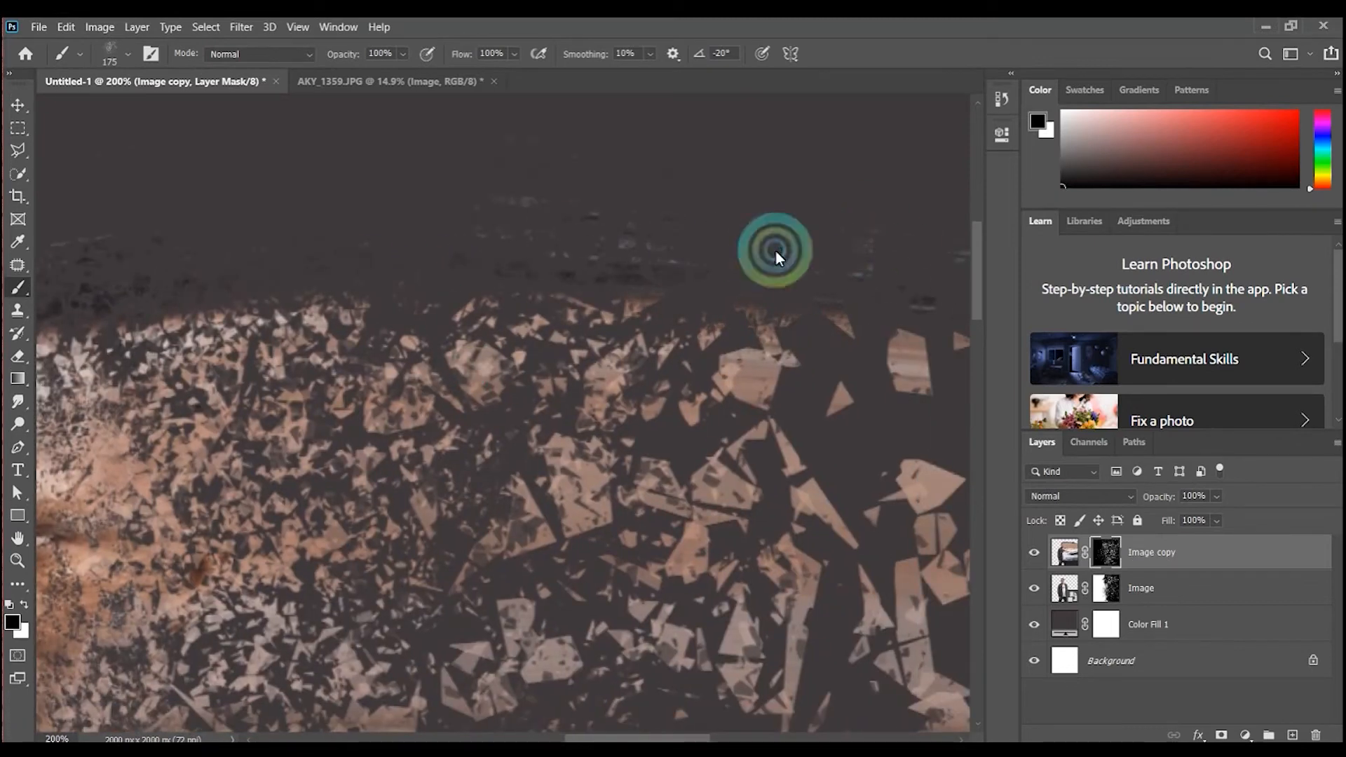
pyautogui.hotkey('ctrl', '0')
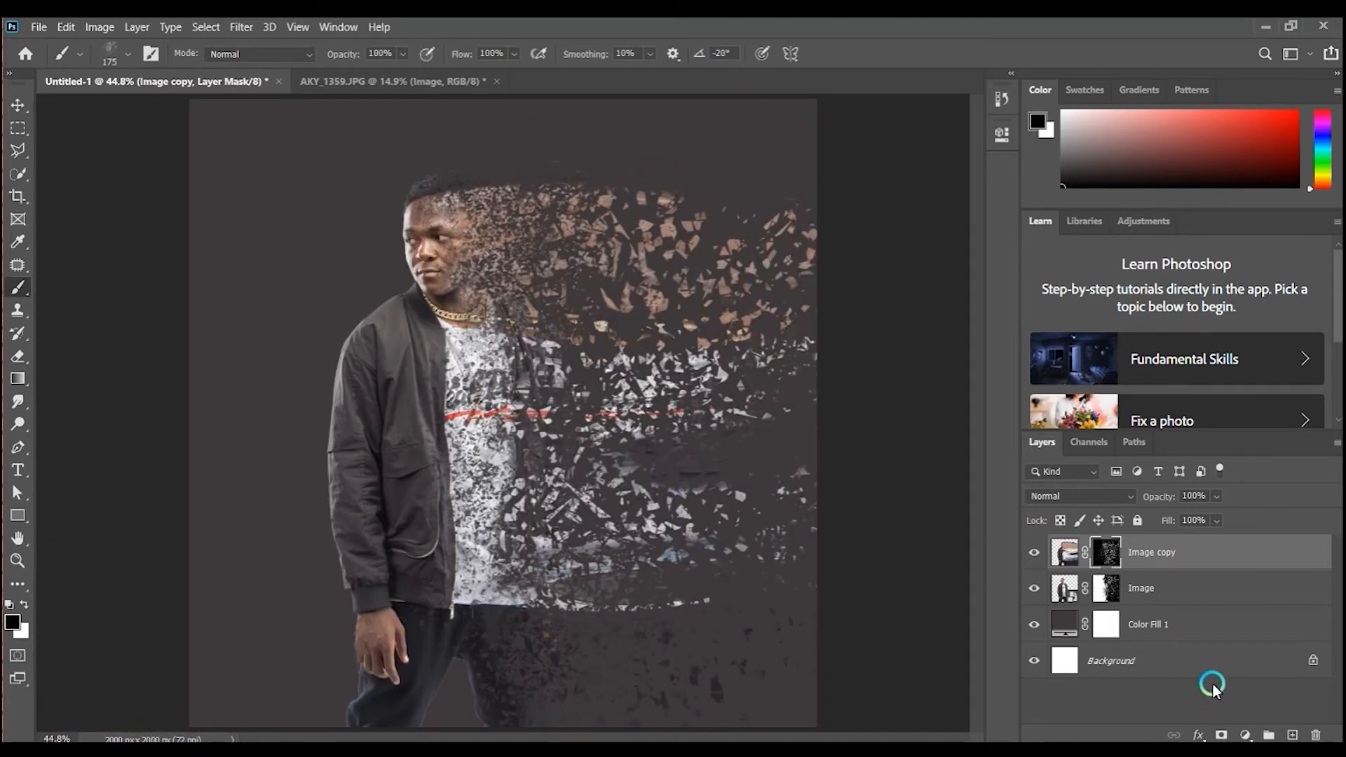
# - Place the city skyline photo directly above the Color Fill 1 layer and scale it up to fill the canvas
pyautogui.click(1192, 624)
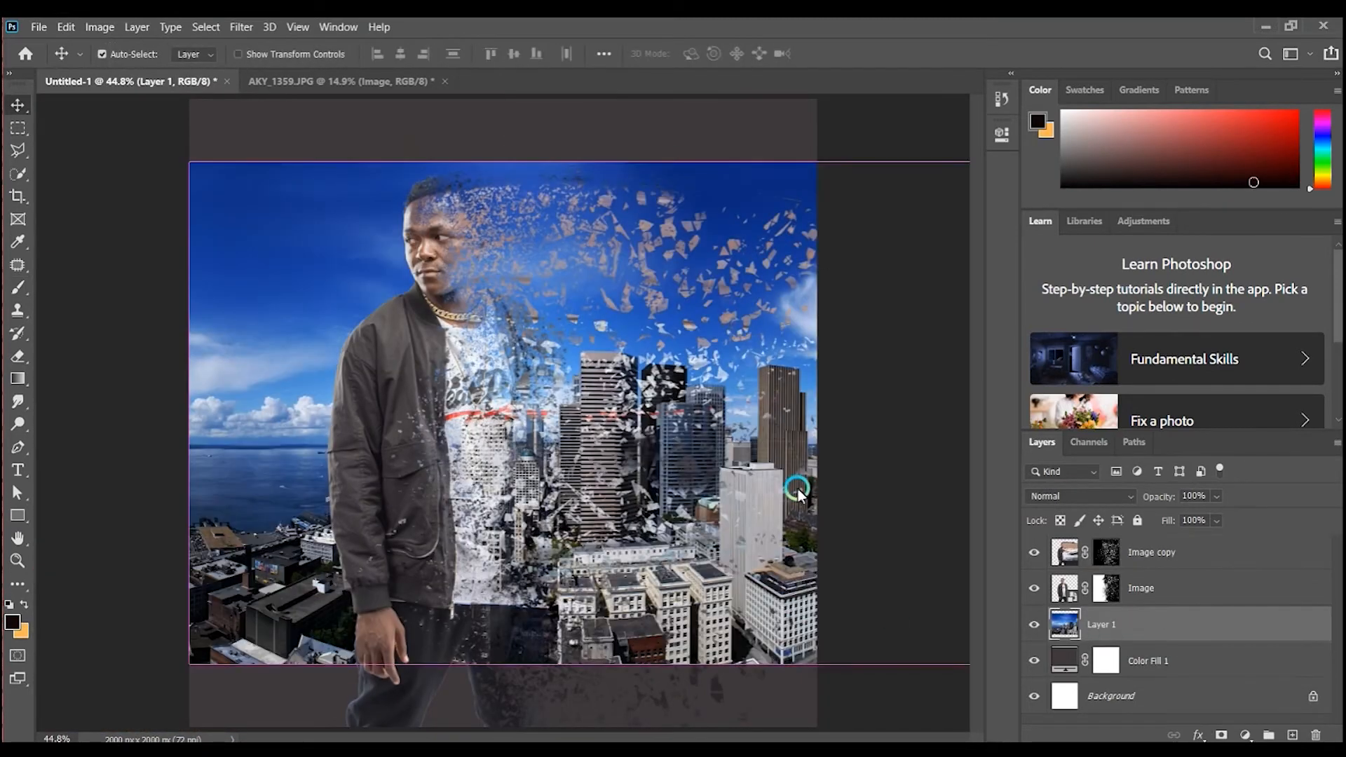
pyautogui.hotkey('ctrl', 't')
pyautogui.moveTo(591, 160); pyautogui.dragTo(696, 60)
pyautogui.doubleClick(302, 279)
# - Set the city skyline layer's blend mode to Multiply and reposition the photo behind the man
pyautogui.click(1080, 496)
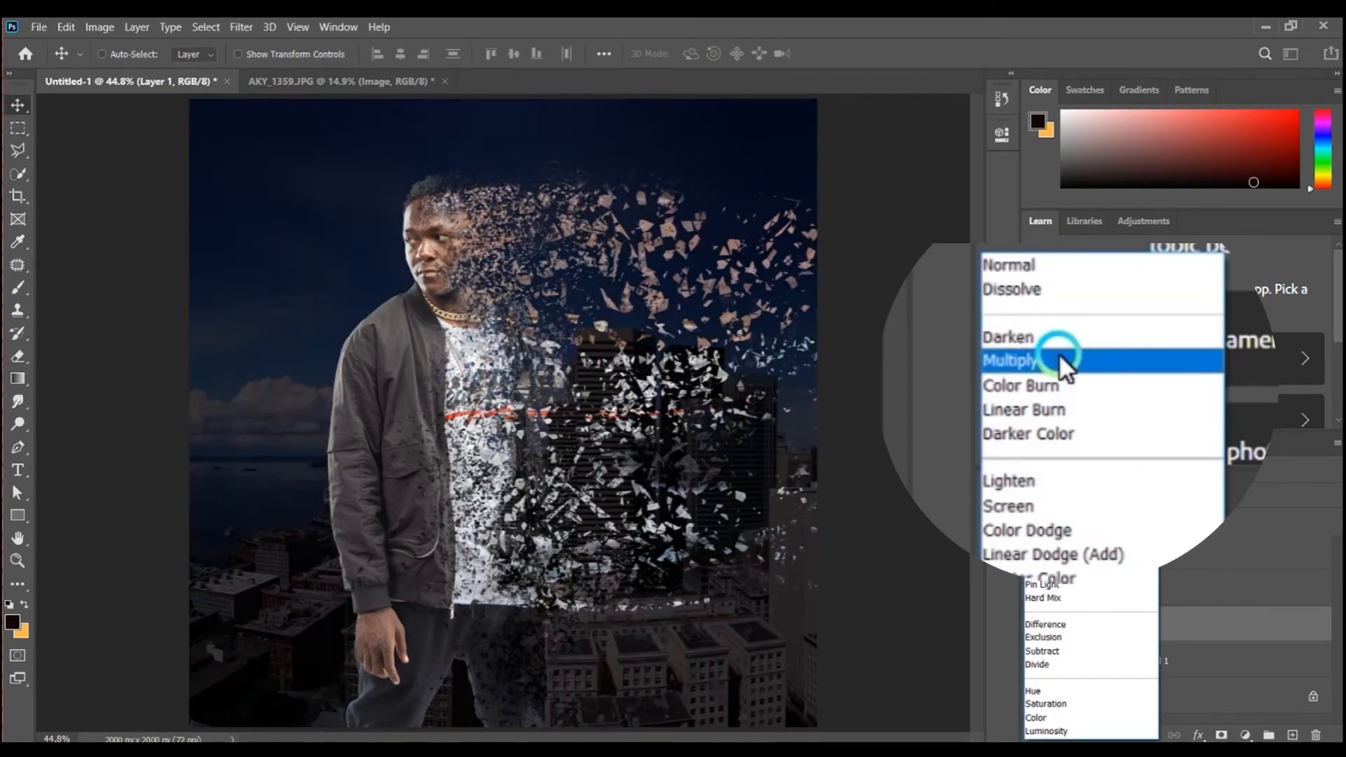
pyautogui.click(1058, 359)
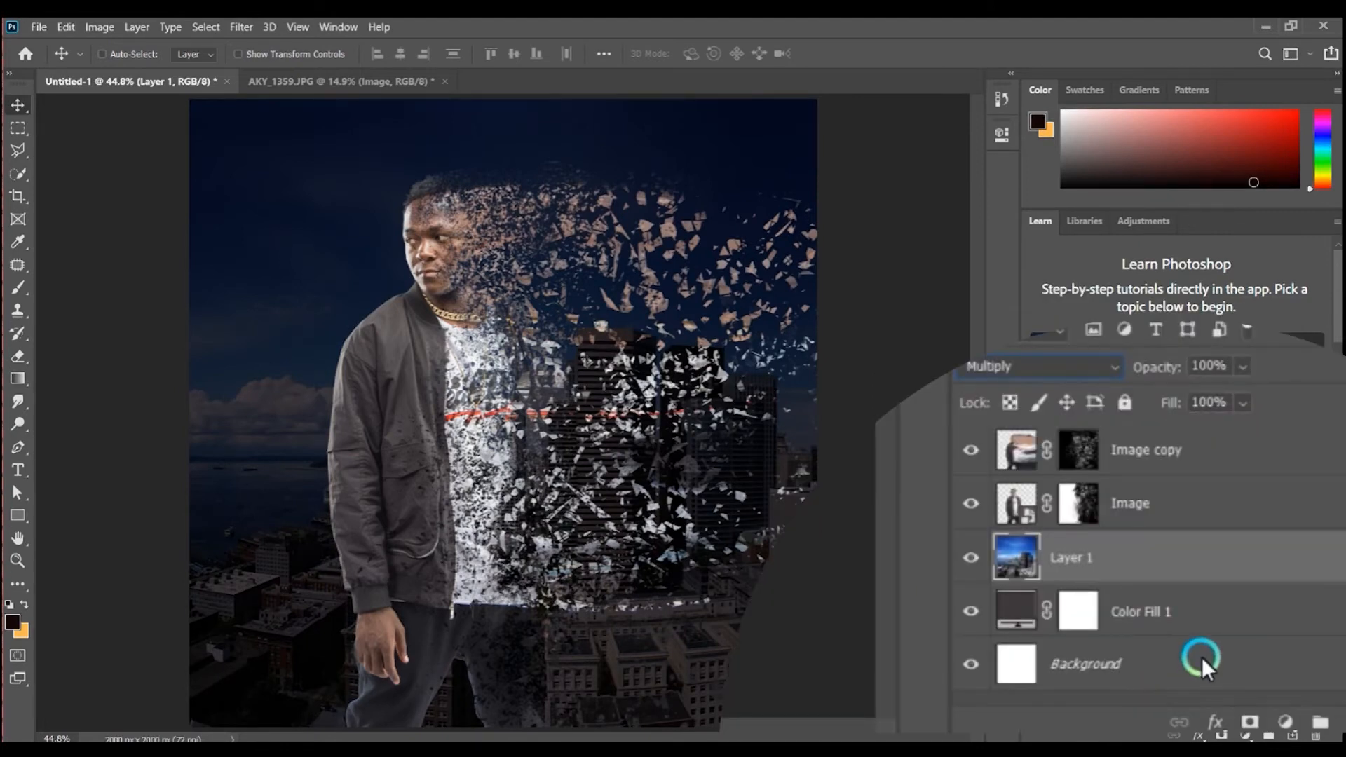
pyautogui.moveTo(351, 245); pyautogui.dragTo(242, 226)
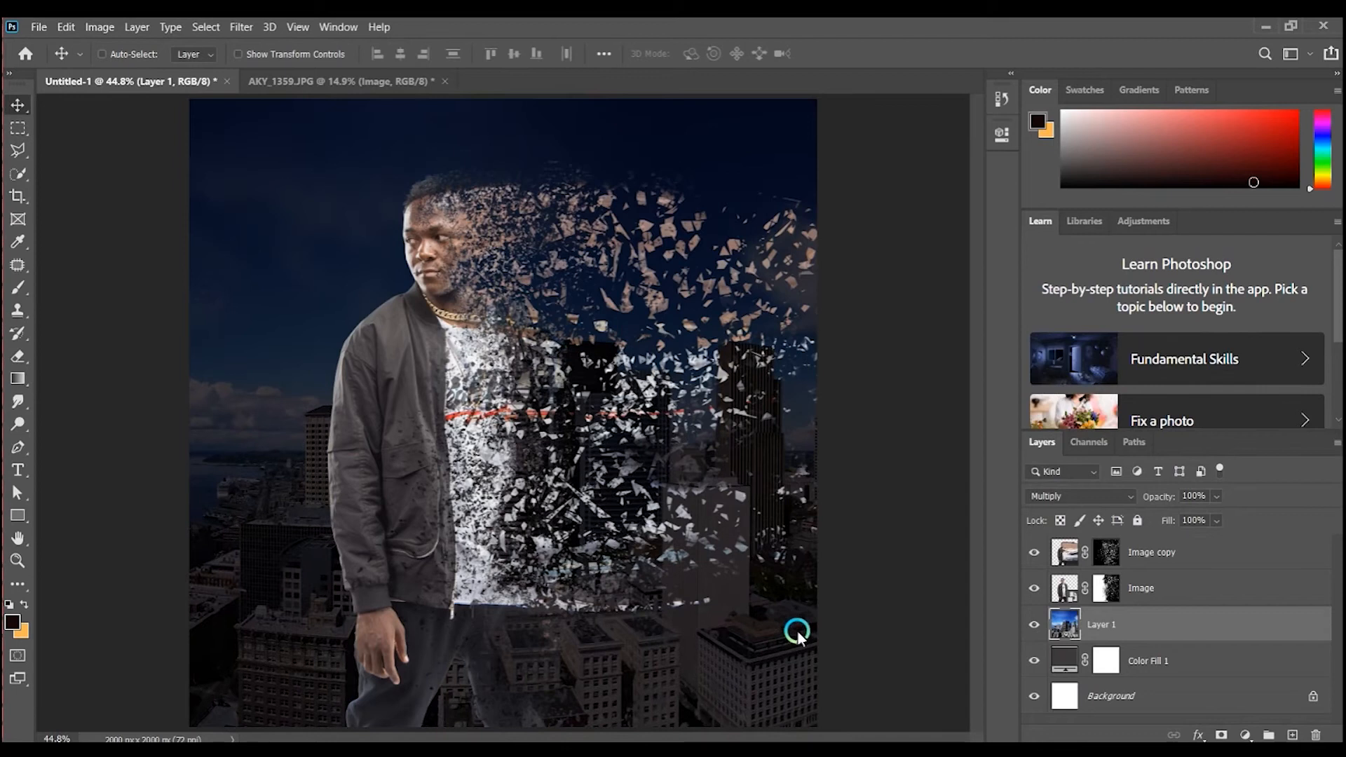
# - Add a new layer above the city photo and choose the Soft Round brush with 0% hardness
pyautogui.click(1292, 735)
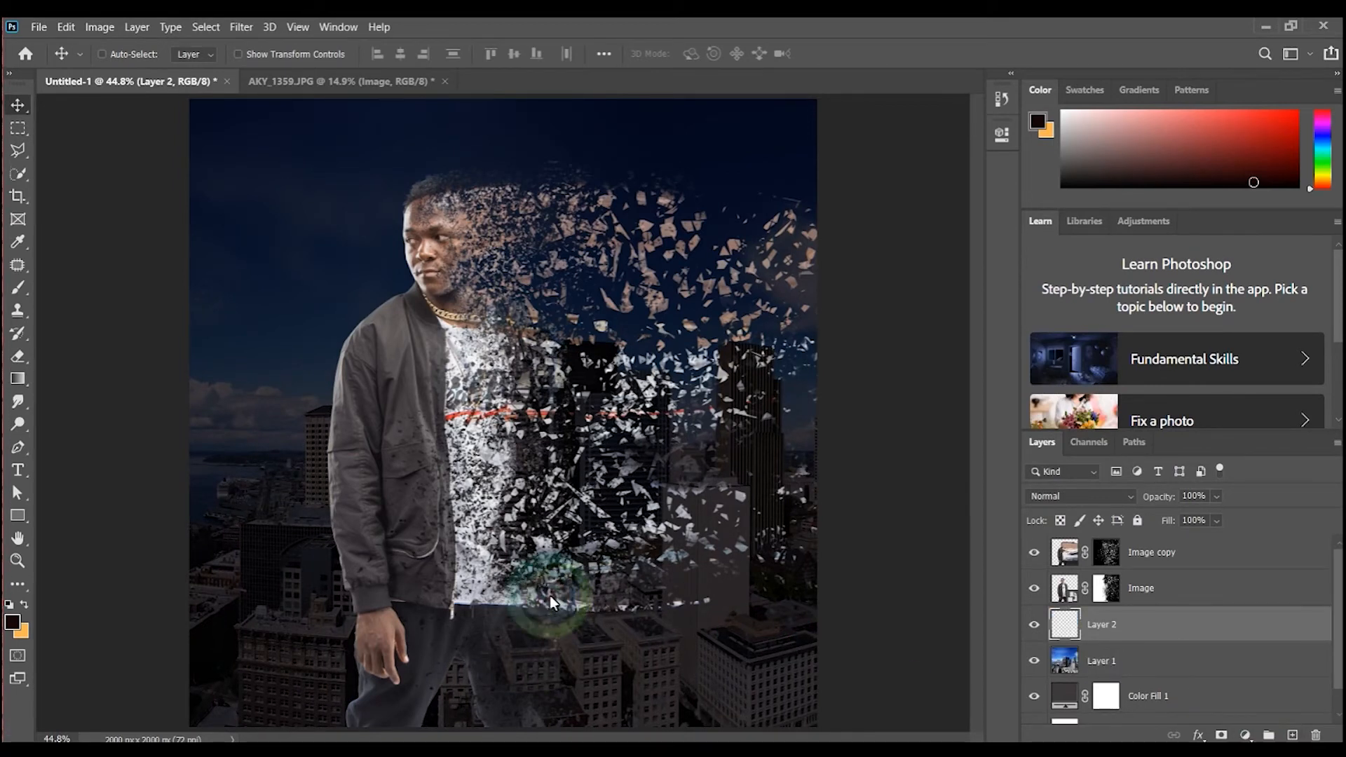
pyautogui.press('b')
pyautogui.click(123, 53)
pyautogui.moveTo(213, 221)
pyautogui.mouseDown()
pyautogui.moveTo(213, 246)
pyautogui.moveTo(212, 216)
pyautogui.mouseUp()
pyautogui.click(66, 254)
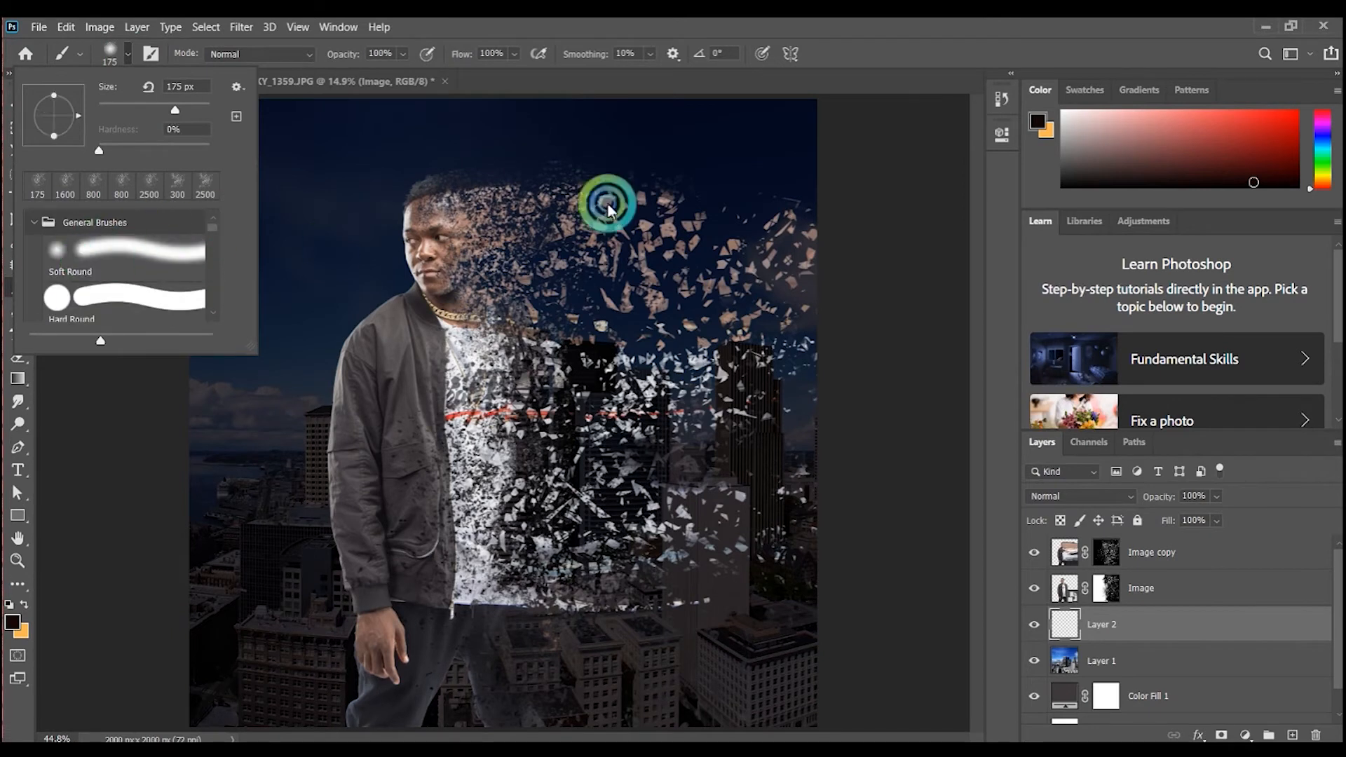
pyautogui.click(899, 53)
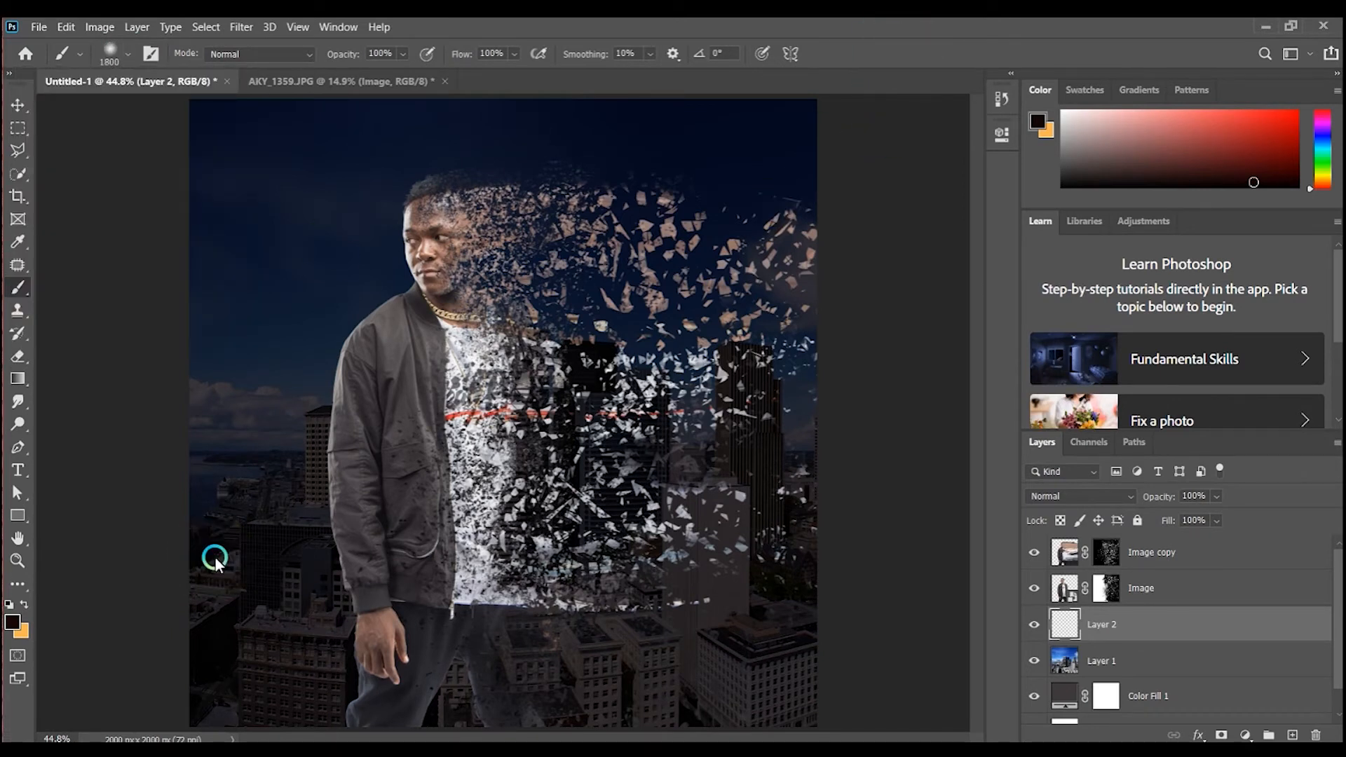
# - Stamp a soft orange glow over the lower buildings with the brush at 3000 px and change that layer's blend mode
pyautogui.press('x')
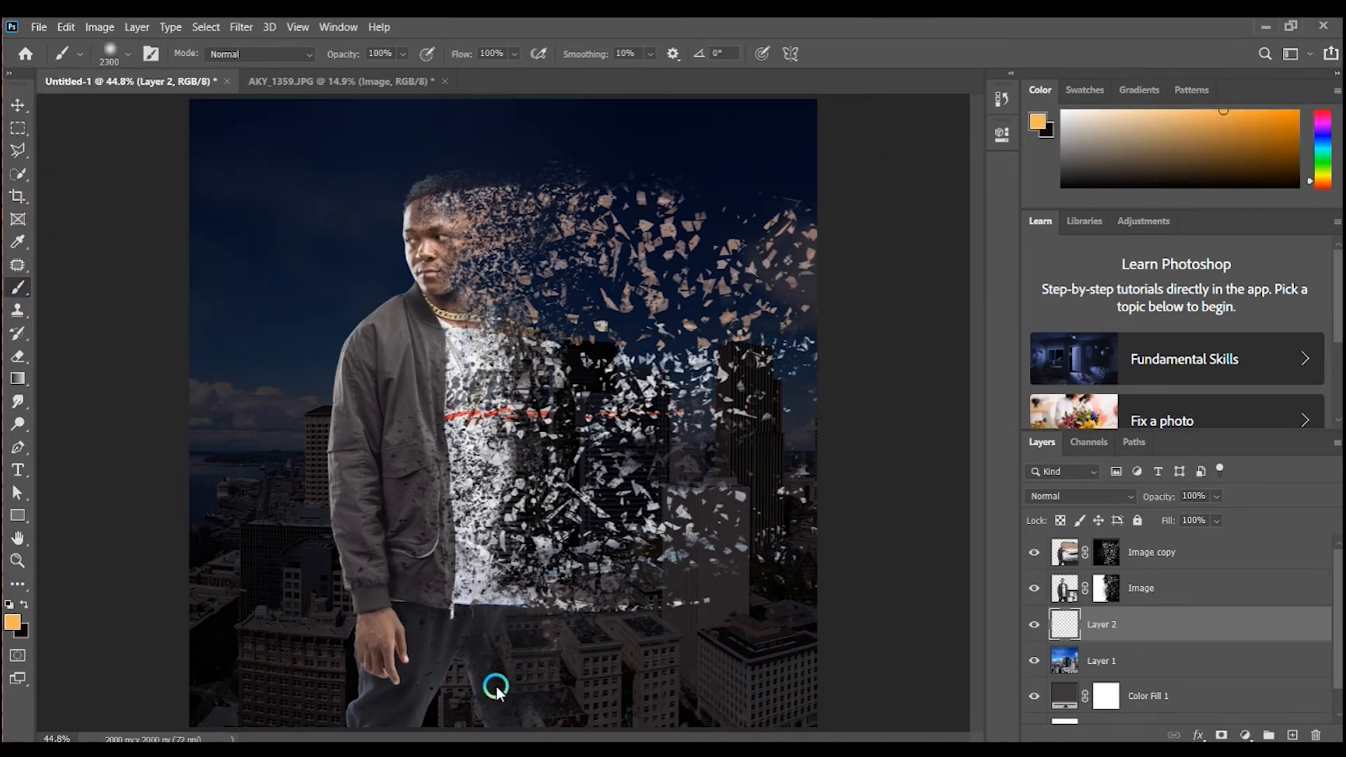
pyautogui.press(']')
pyautogui.press(']')
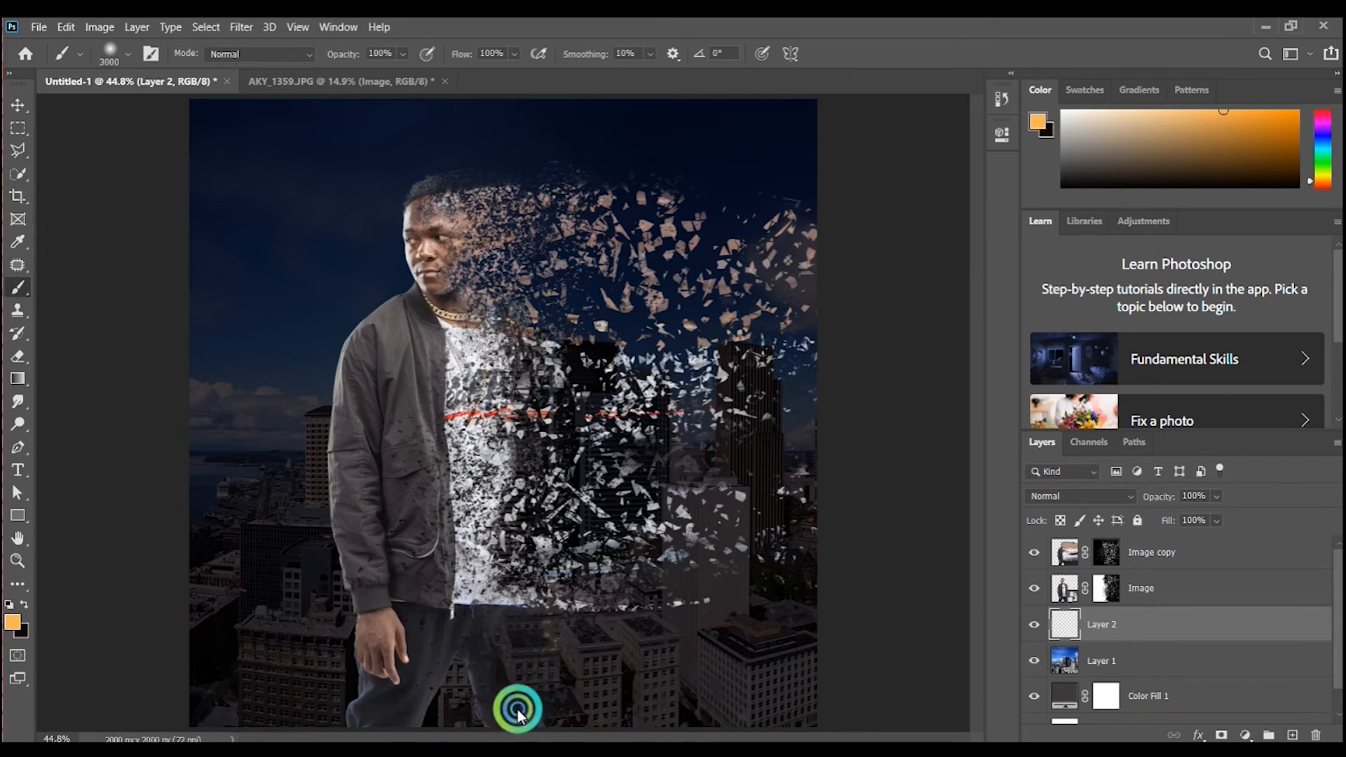
pyautogui.click(516, 708)
pyautogui.click(1121, 496)
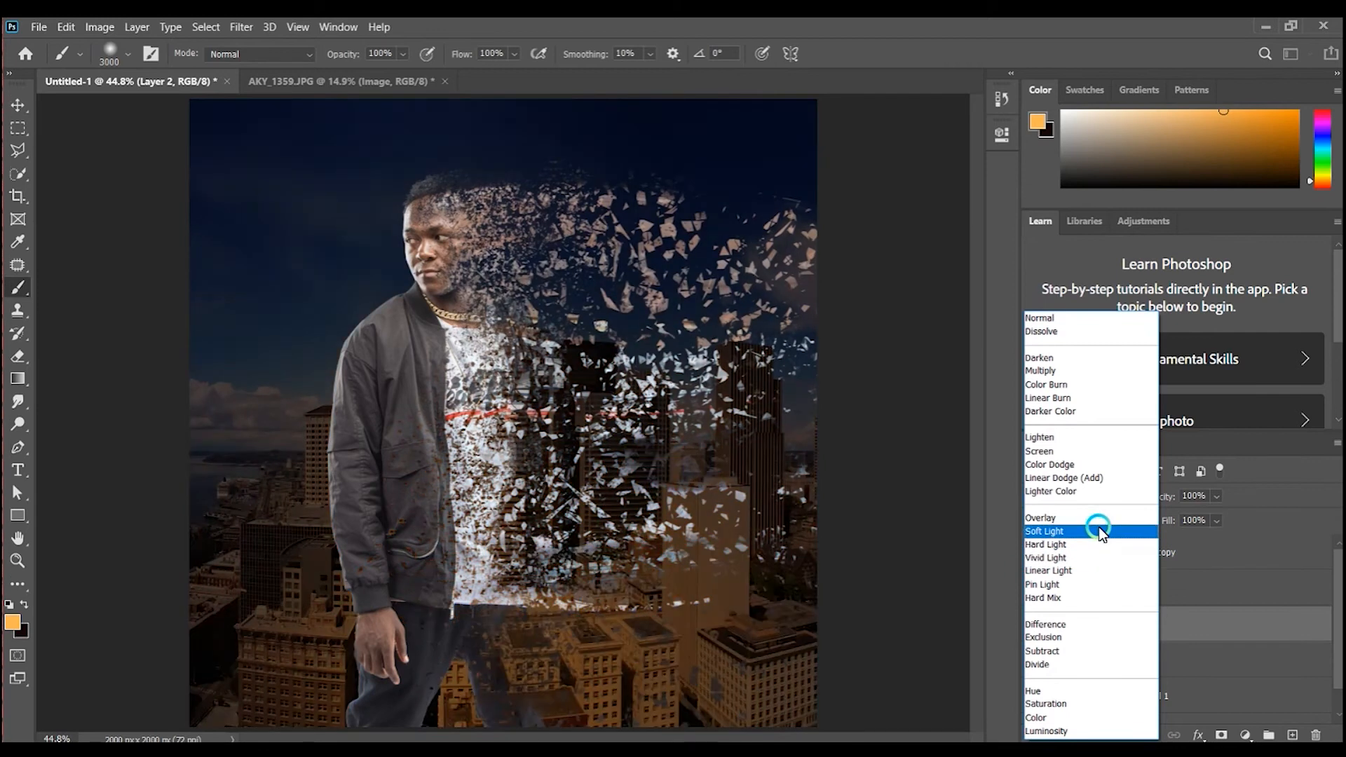
pyautogui.click(1092, 415)
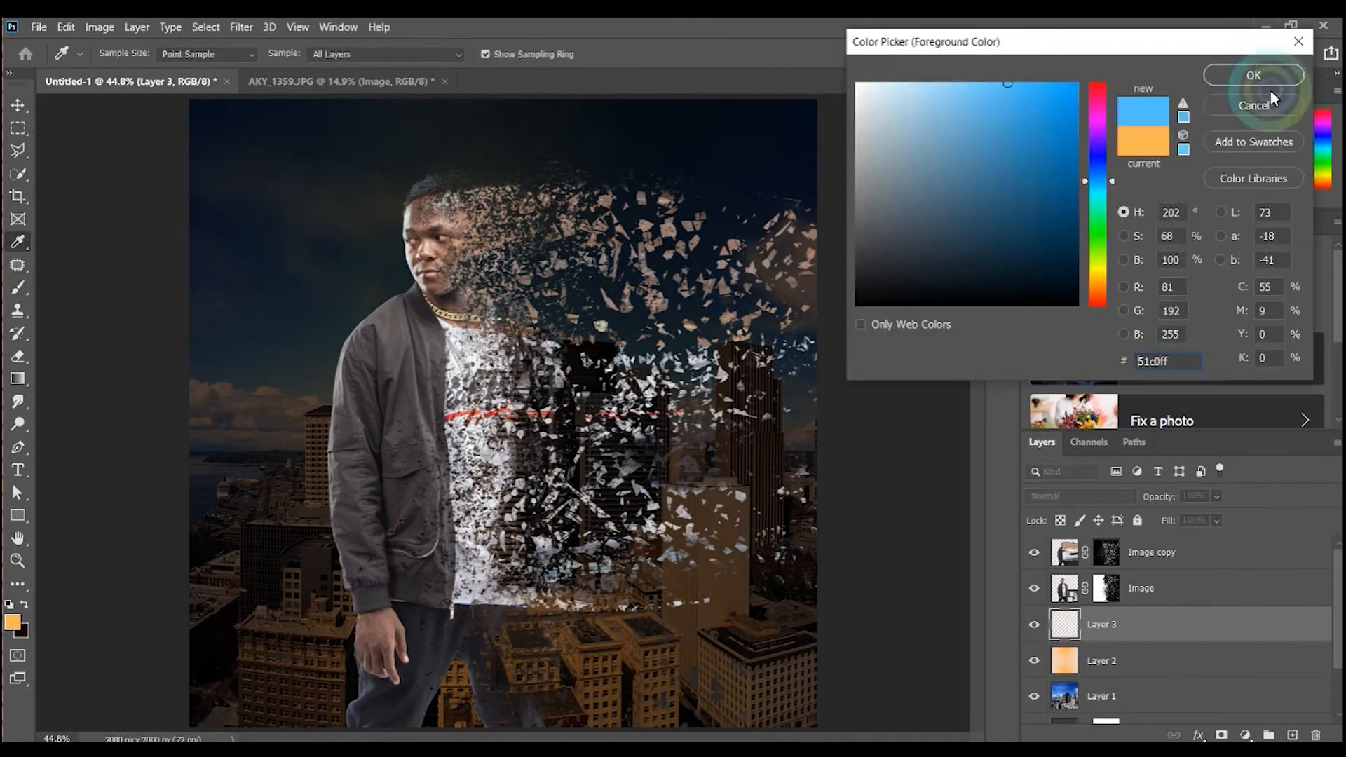
# - Paint a soft blue (51c0ff) glow over the fragment side on Layer 3 and set its blend mode to Hard Light
pyautogui.click(1256, 75)
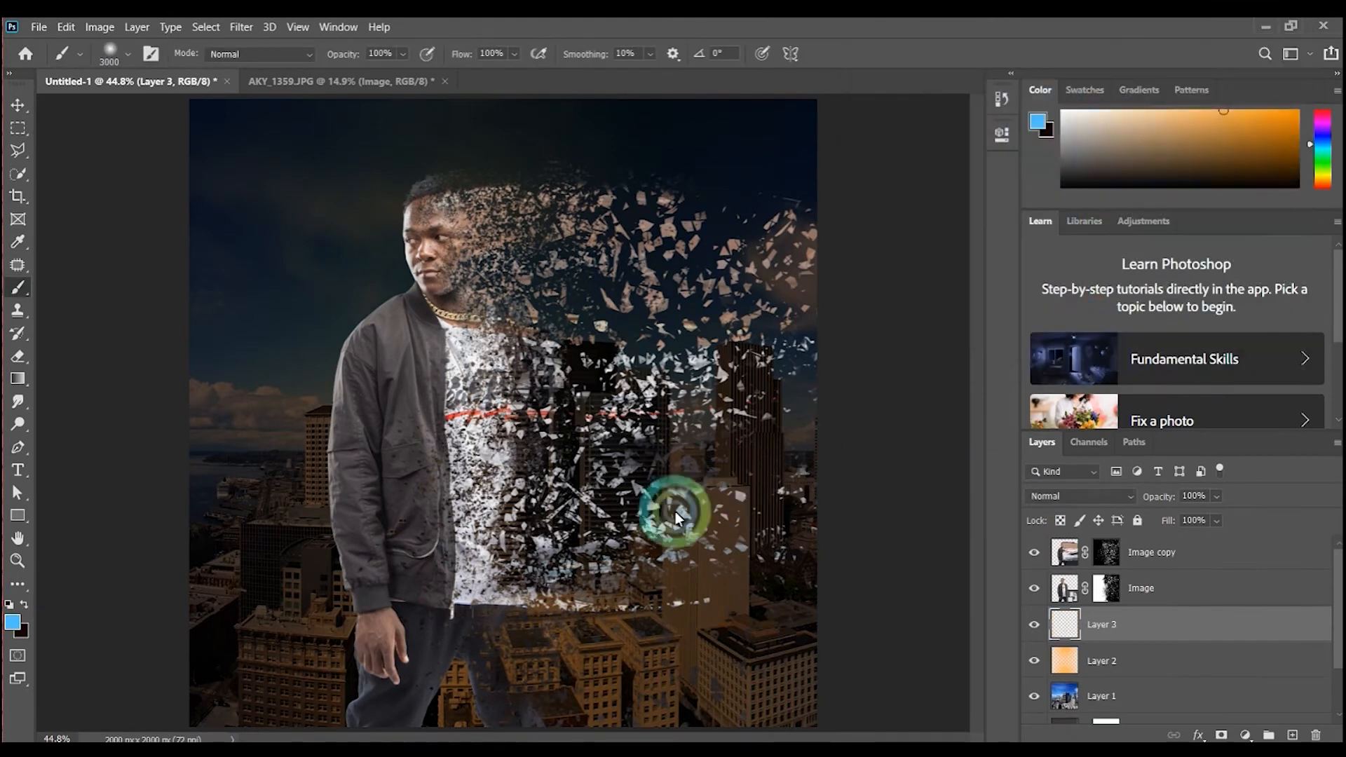
pyautogui.hotkey('alt', 'BackSpace')
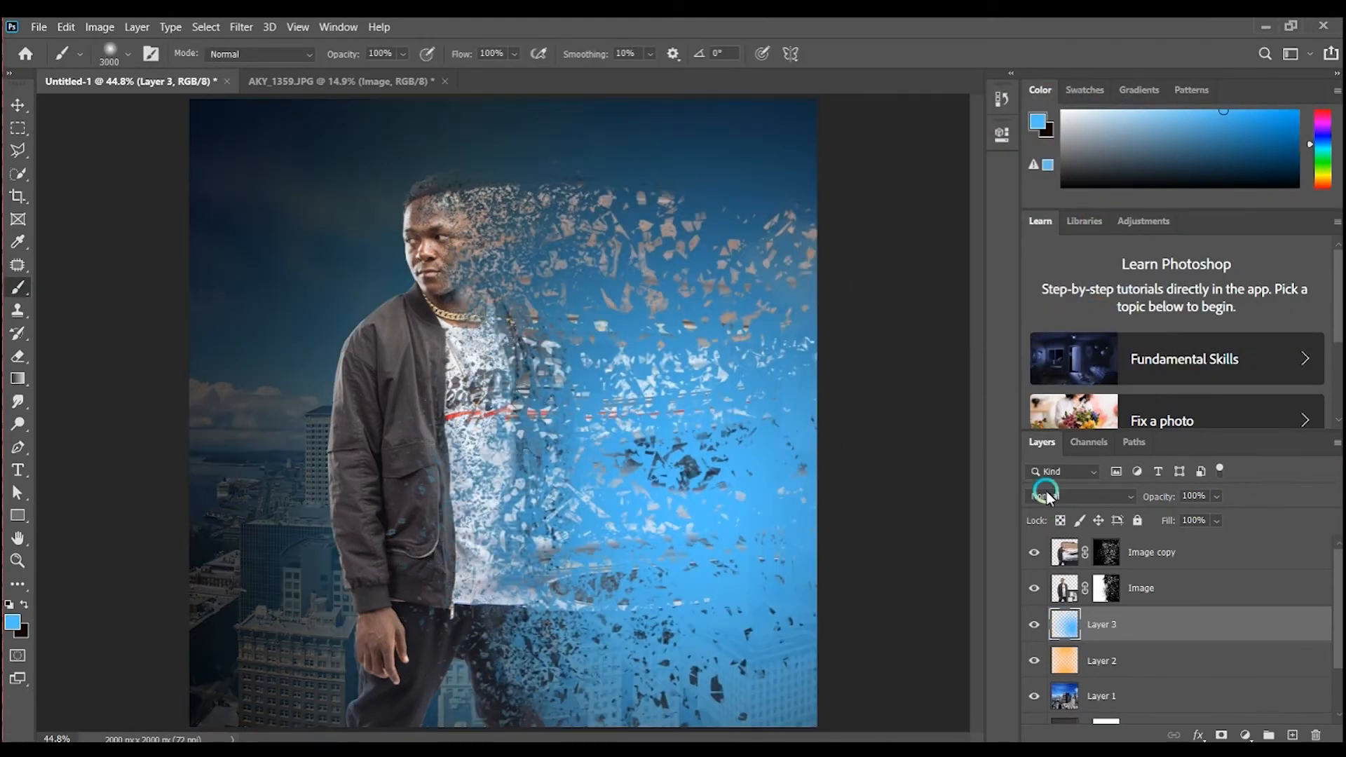
pyautogui.click(1111, 496)
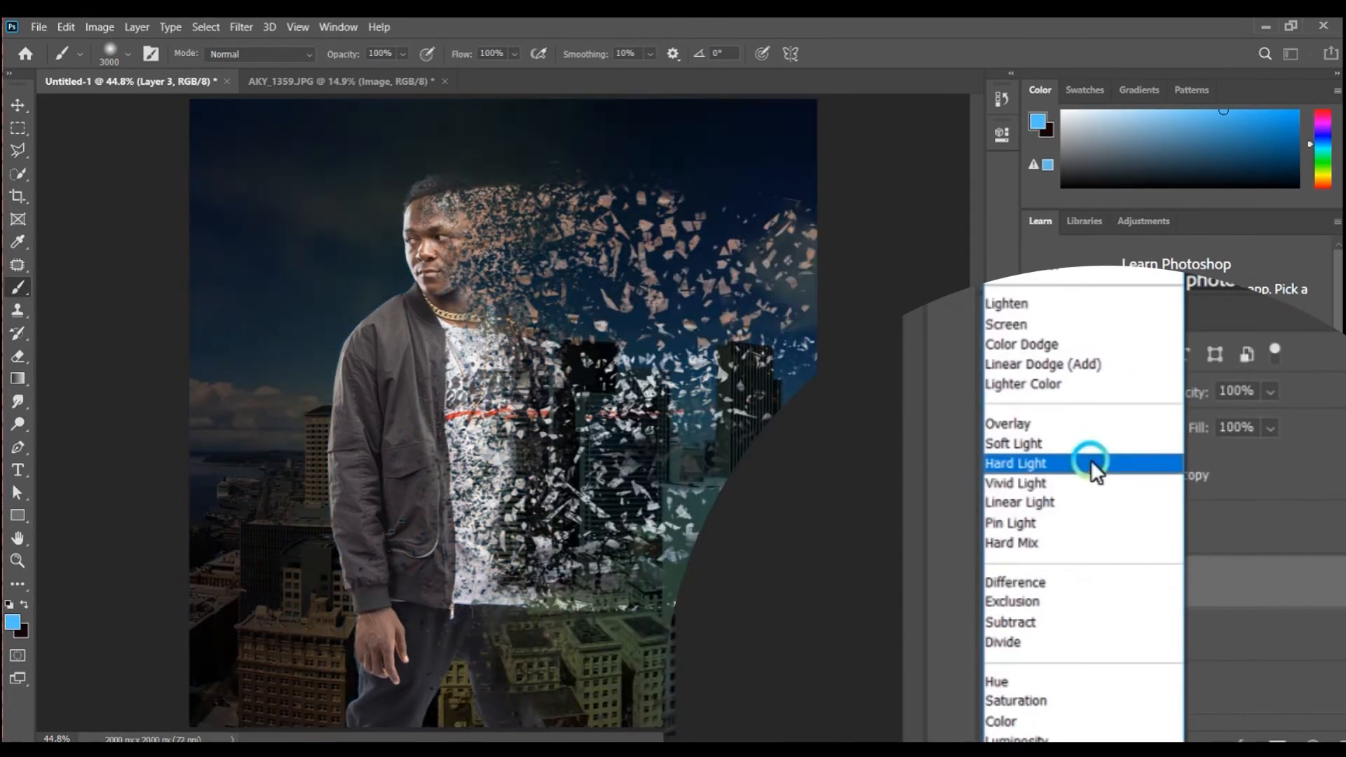
pyautogui.click(1091, 463)
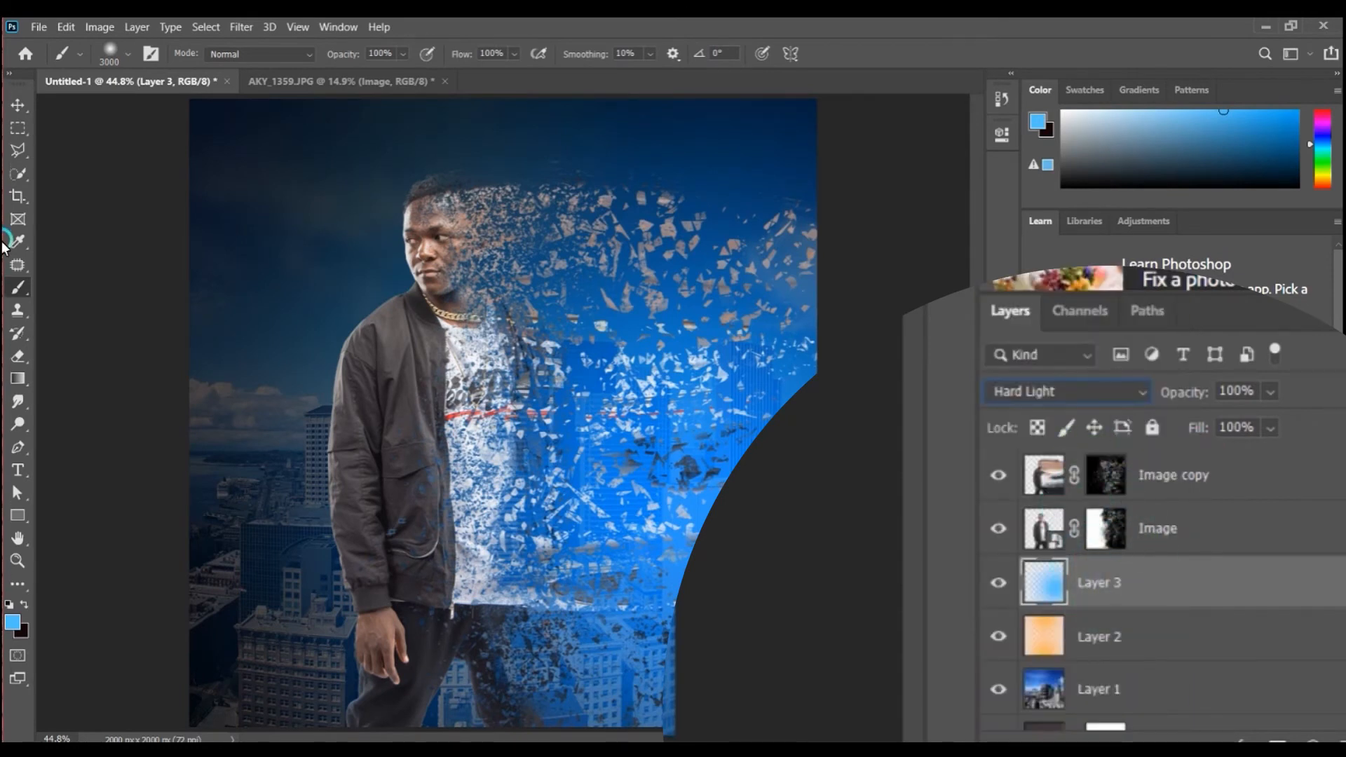
# - Copy the image "Free City Train and Helicopter Background 91" from File Explorer and paste it above the Image copy layer
pyautogui.click(16, 105)
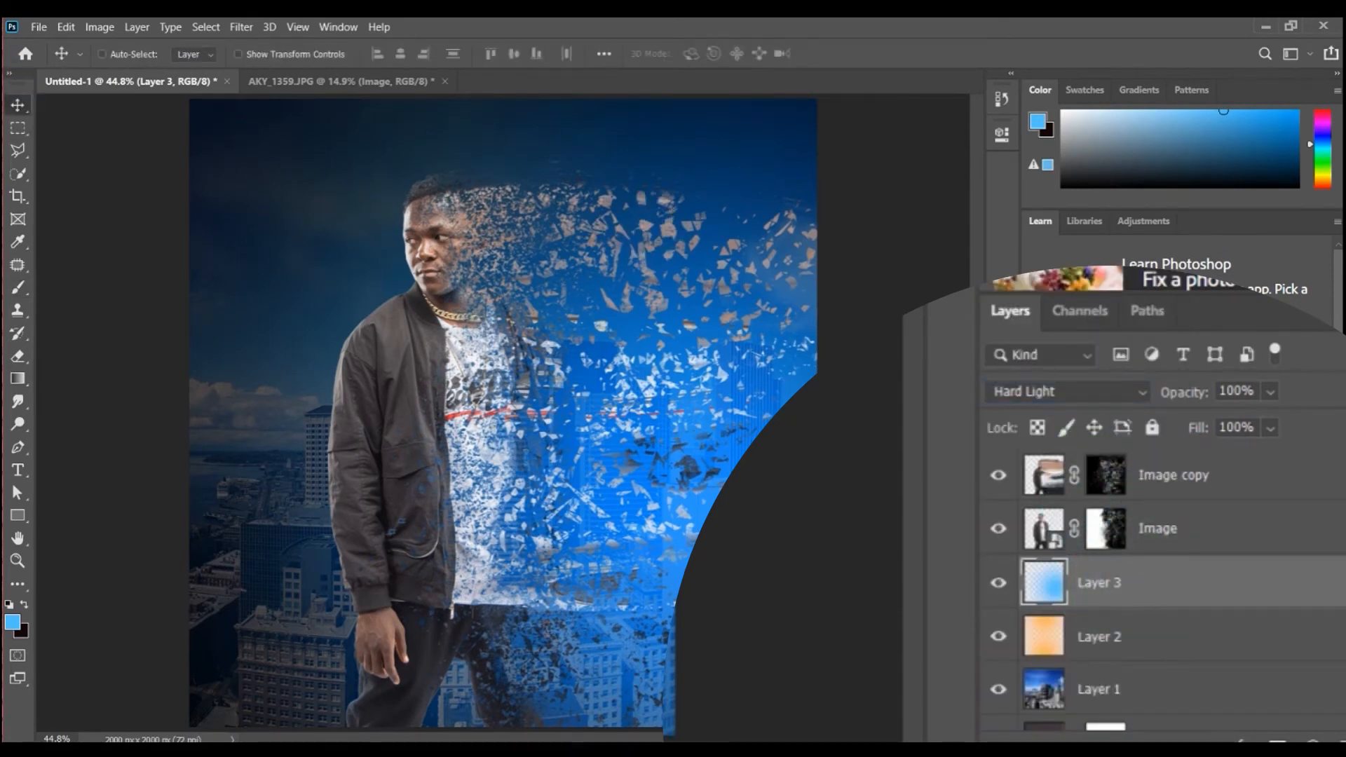
pyautogui.click(1270, 499)
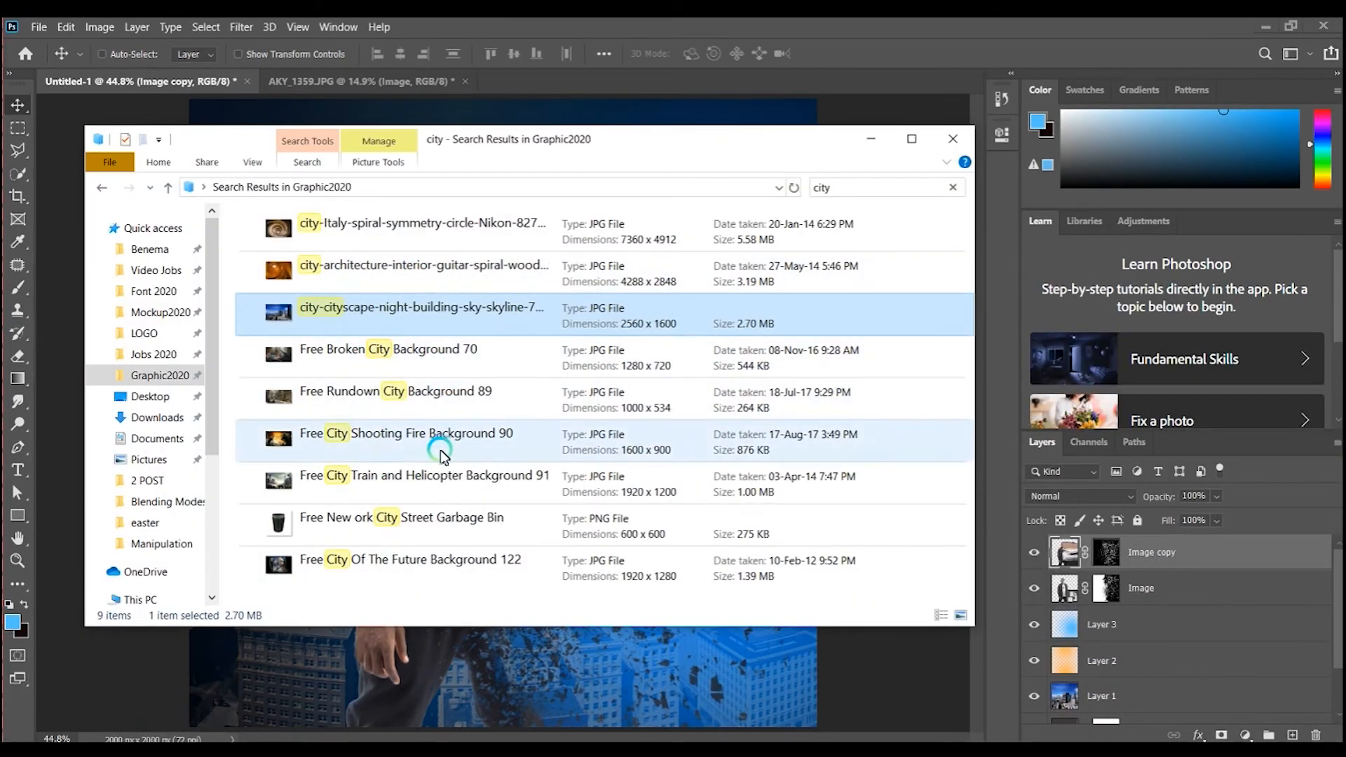
pyautogui.click(378, 486)
pyautogui.doubleClick(450, 479)
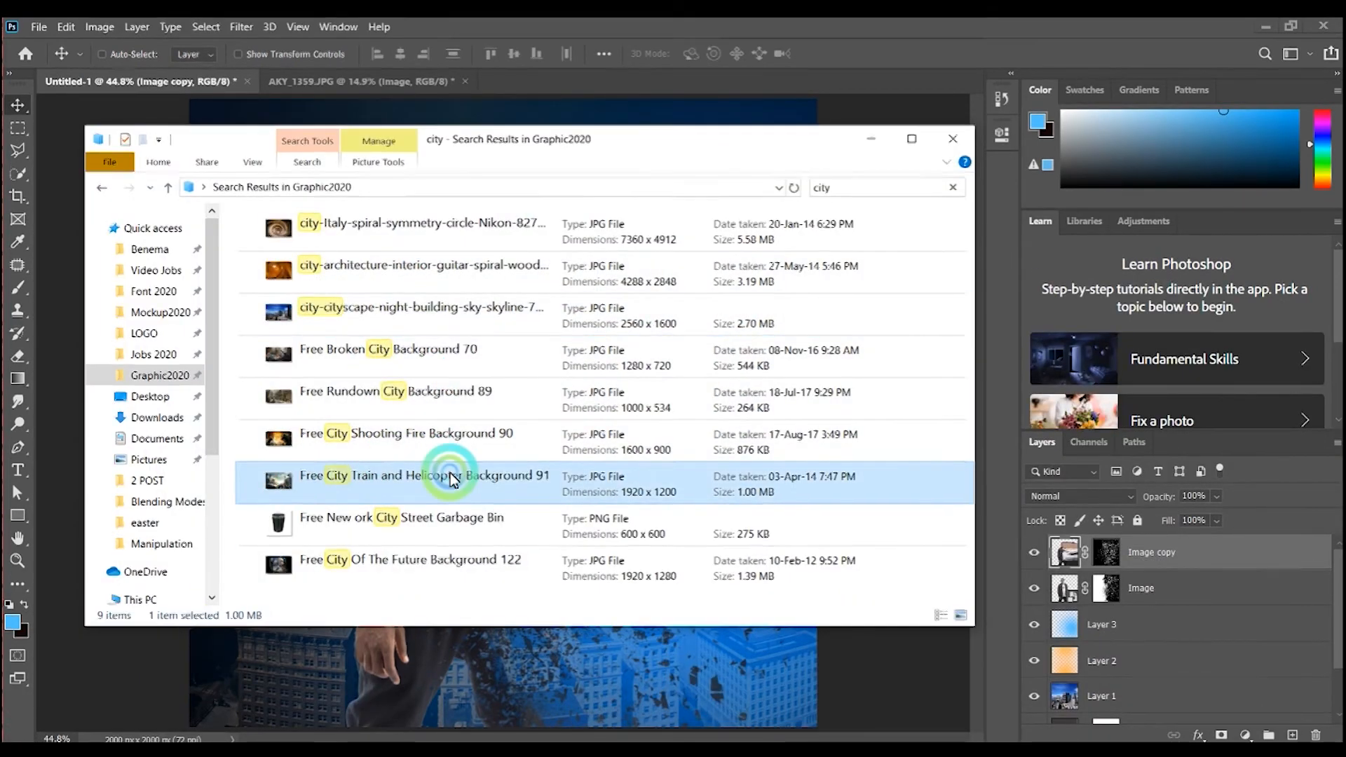
pyautogui.rightClick(607, 223)
pyautogui.click(661, 341)
pyautogui.click(1002, 52)
pyautogui.hotkey('ctrl', 'v')
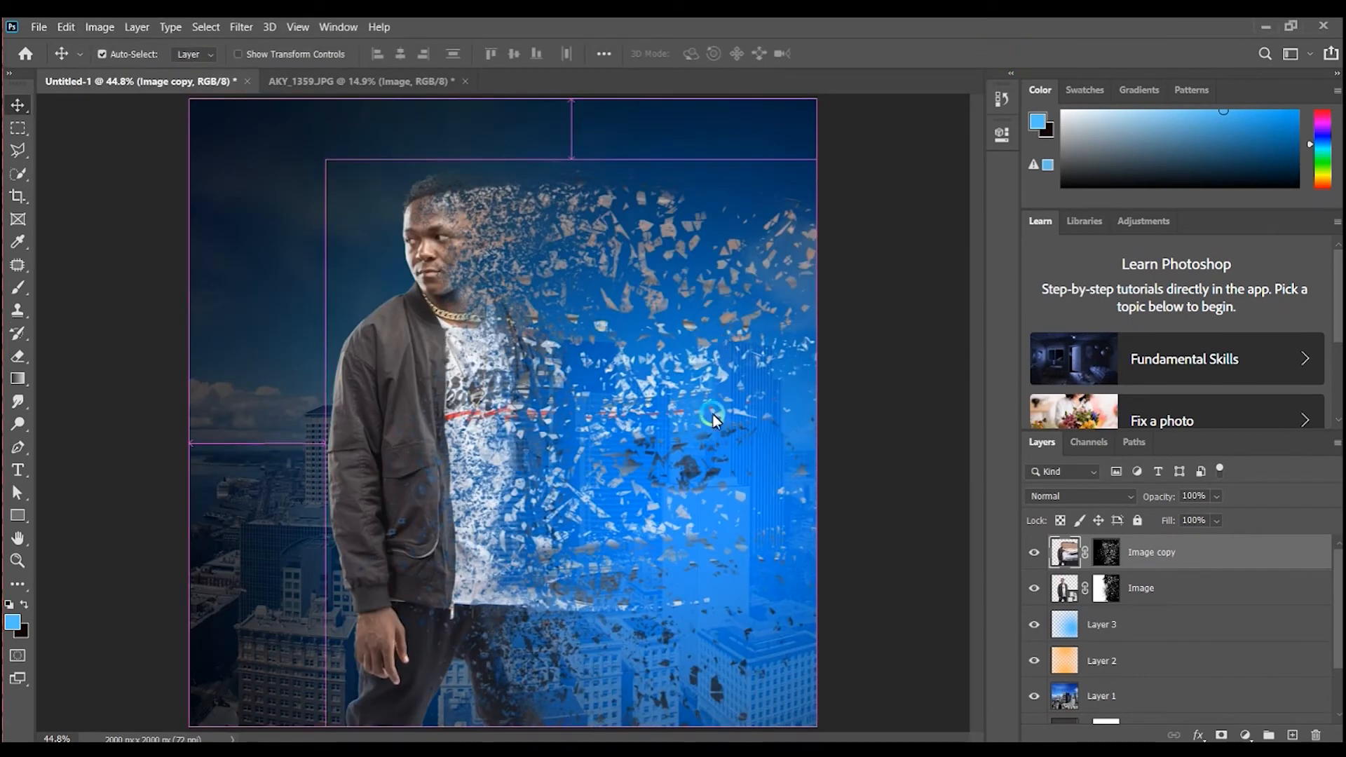
# - Position and scale the train and helicopter photo over the lower part of the canvas and set its blend mode to Divide
pyautogui.moveTo(622, 360); pyautogui.dragTo(592, 601)
pyautogui.click(773, 540)
pyautogui.hotkey('ctrl', 't')
pyautogui.moveTo(774, 461); pyautogui.dragTo(881, 390)
pyautogui.doubleClick(682, 499)
pyautogui.click(1092, 498)
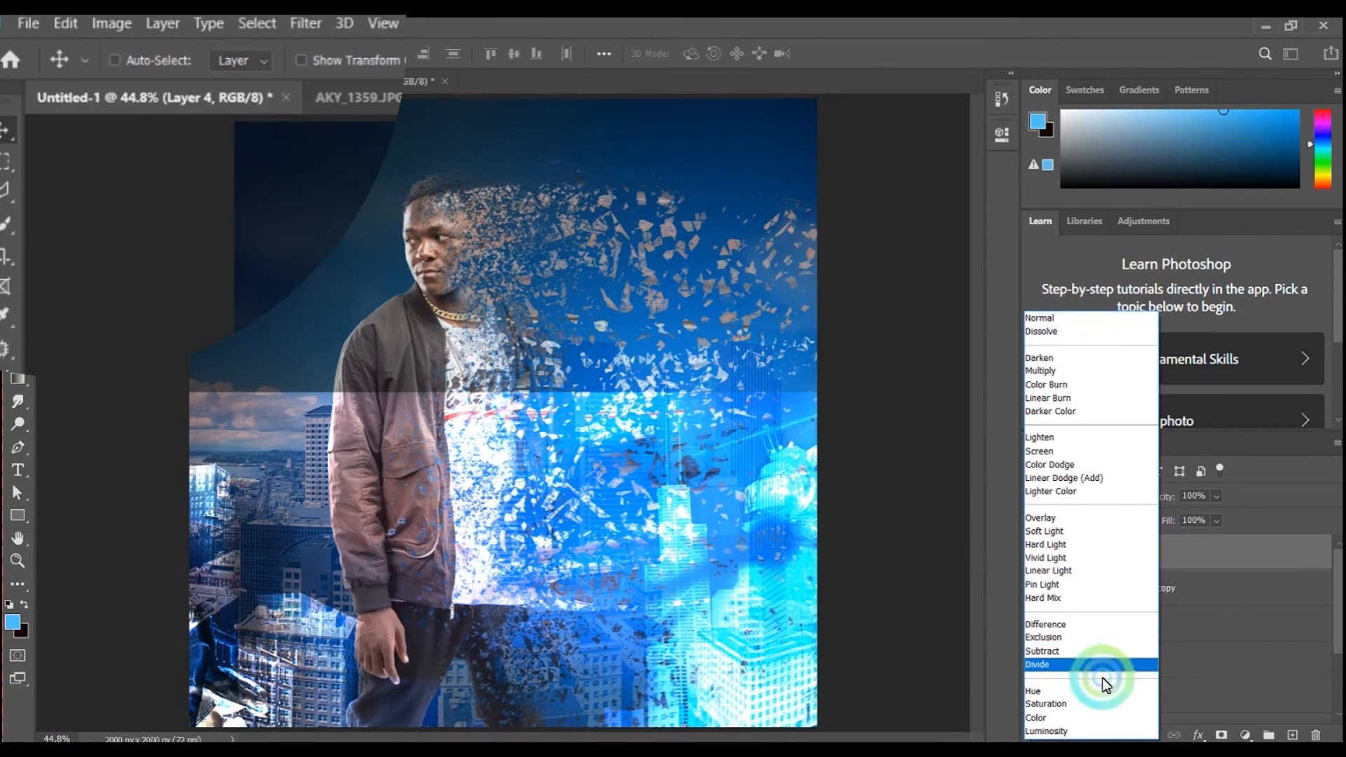
pyautogui.click(1102, 675)
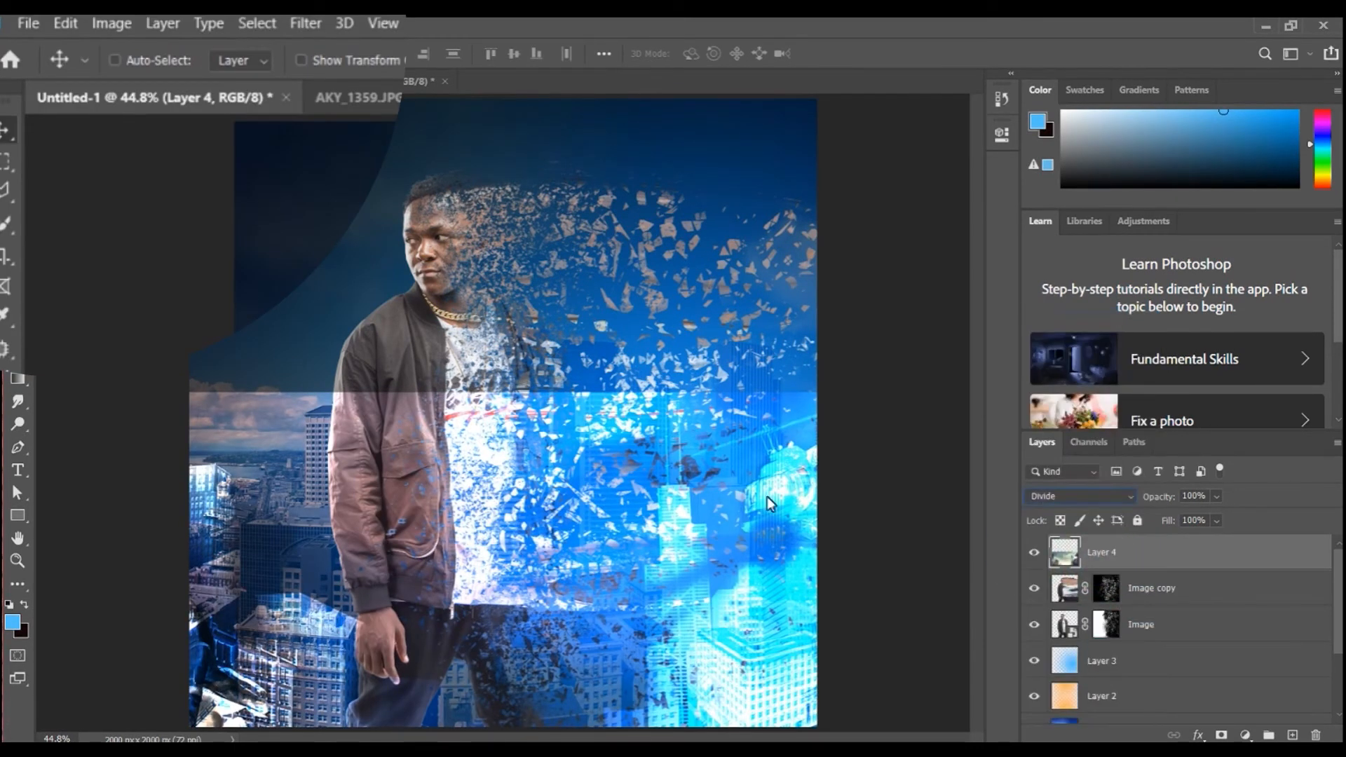
# - Add a mask to Layer 4, fade the photo's upper edge with a soft black brush, and reposition the photo
pyautogui.click(1218, 735)
pyautogui.press('b')
pyautogui.moveTo(445, 211)
pyautogui.mouseDown()
pyautogui.moveTo(530, 222)
pyautogui.moveTo(388, 221)
pyautogui.moveTo(482, 214)
pyautogui.mouseUp()
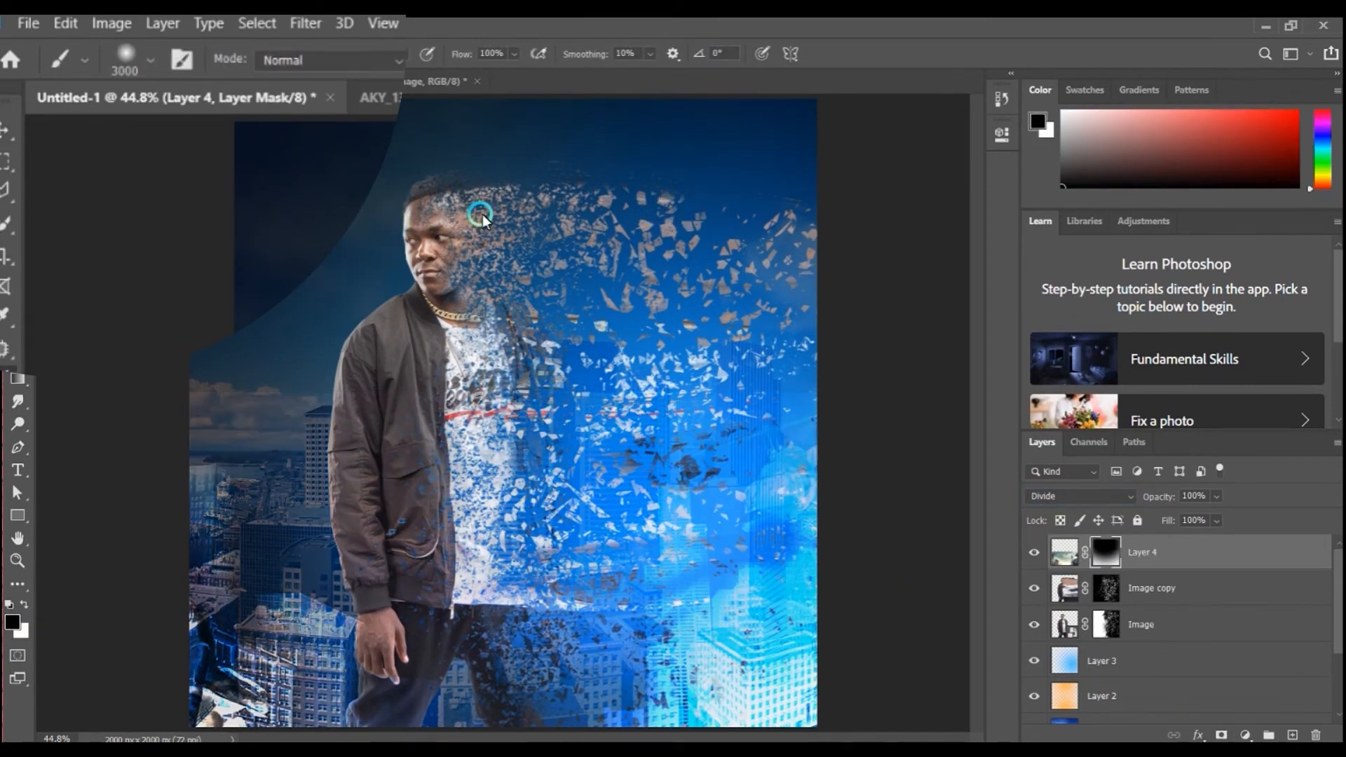
pyautogui.click(5, 135)
pyautogui.moveTo(471, 689); pyautogui.dragTo(513, 663)
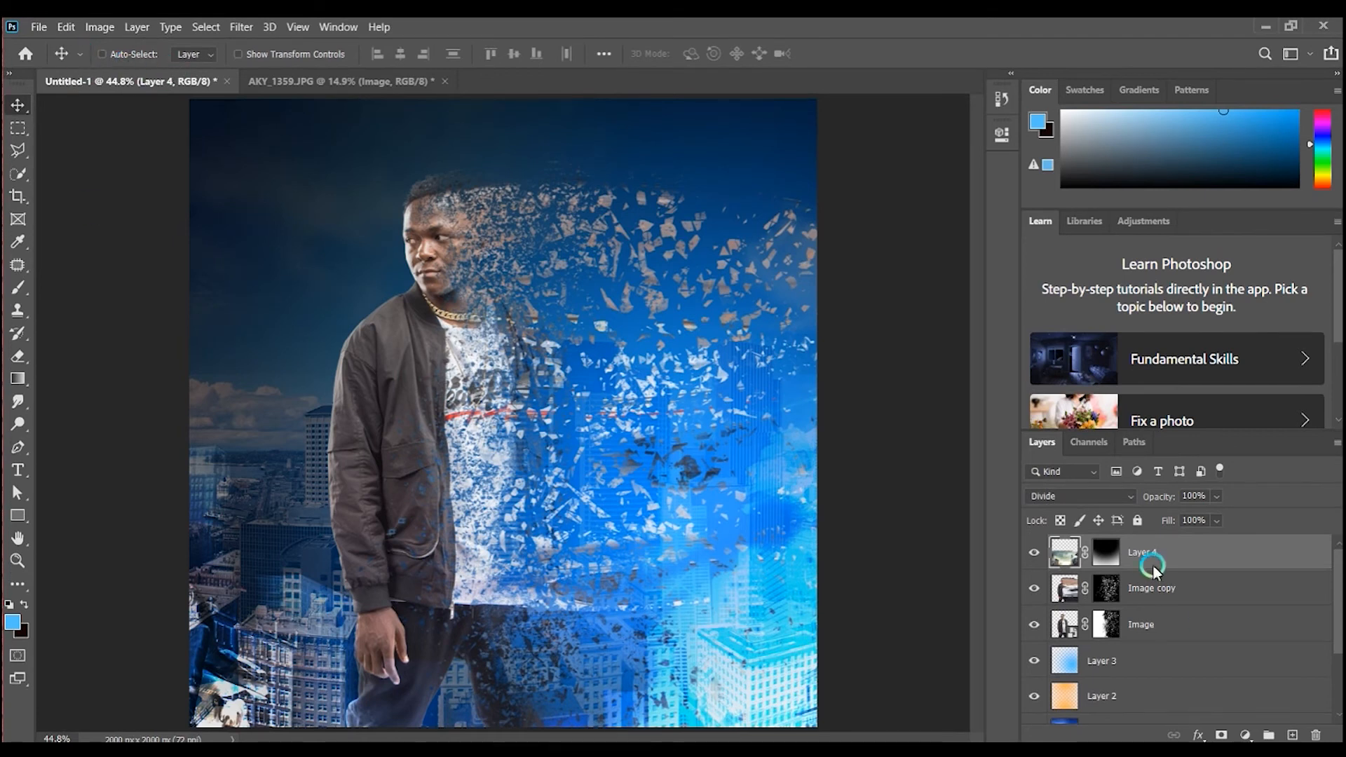
# - Add a new layer on top and choose the cloud brush "Pincel muestreado 1" from the Cloud Brushes folder
pyautogui.click(1292, 735)
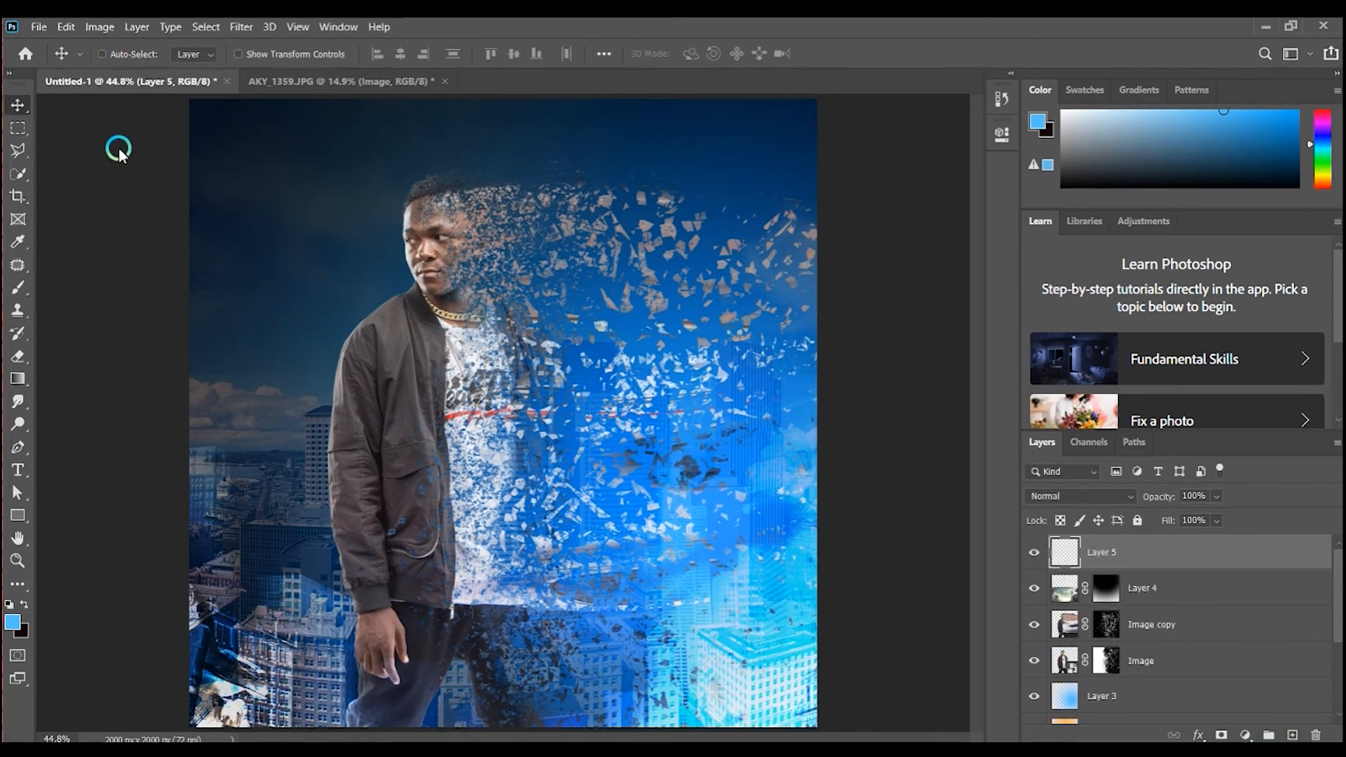
pyautogui.press('b')
pyautogui.click(111, 52)
pyautogui.scroll(-5, 211, 250)
pyautogui.click(48, 200)
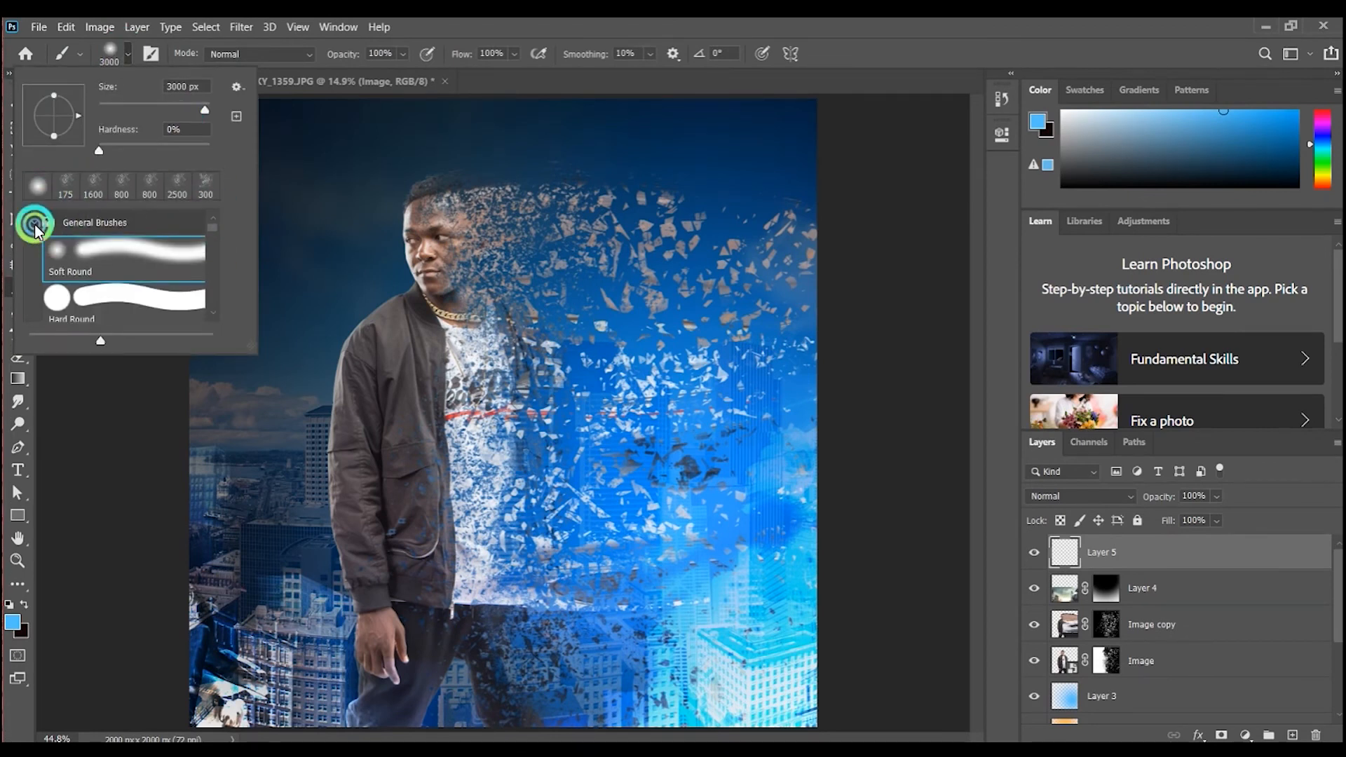
pyautogui.click(35, 225)
pyautogui.click(37, 282)
pyautogui.click(60, 310)
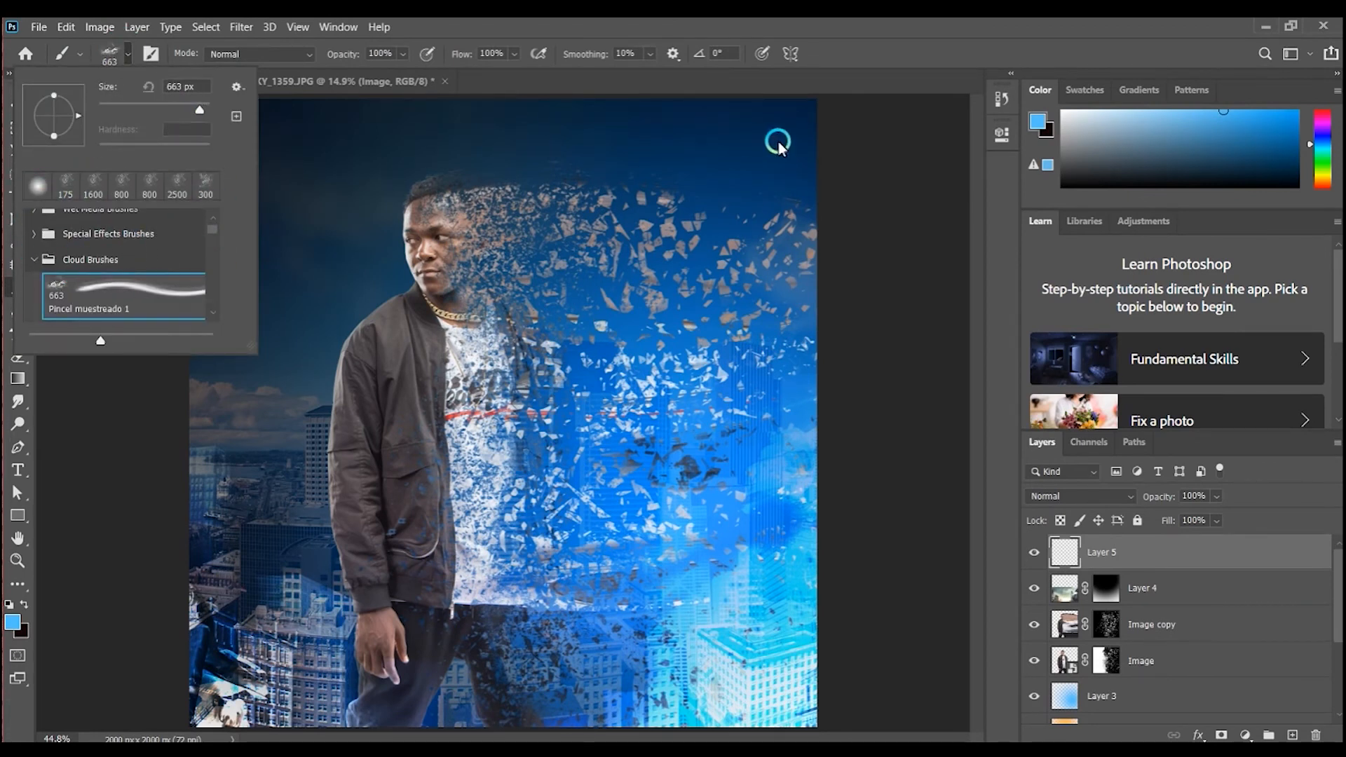
pyautogui.click(865, 234)
pyautogui.click(272, 193)
pyautogui.hotkey('ctrl', 'z')
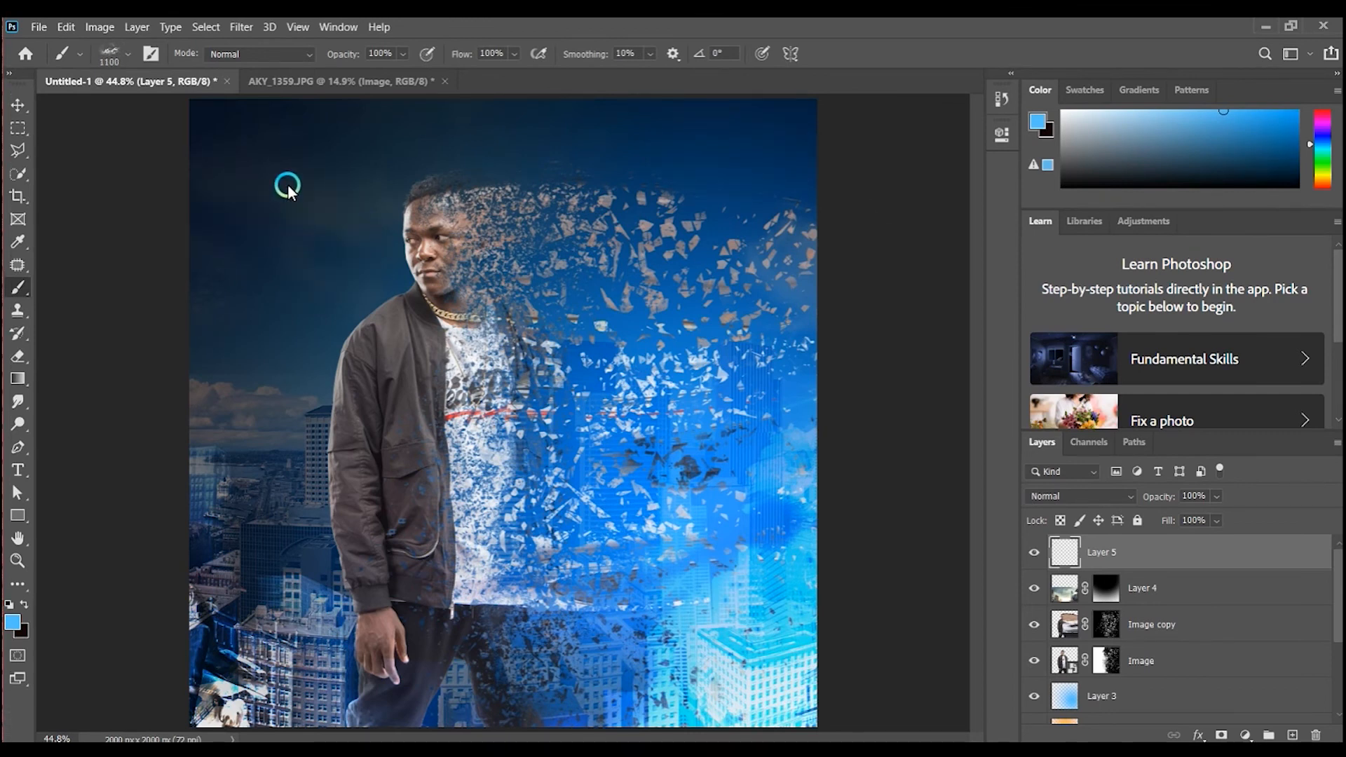
pyautogui.click(288, 188)
pyautogui.hotkey('ctrl', 'z')
# - Stamp blue clouds with the 1100 px cloud brush in both upper corners and along both side edges of the canvas
pyautogui.click(701, 175)
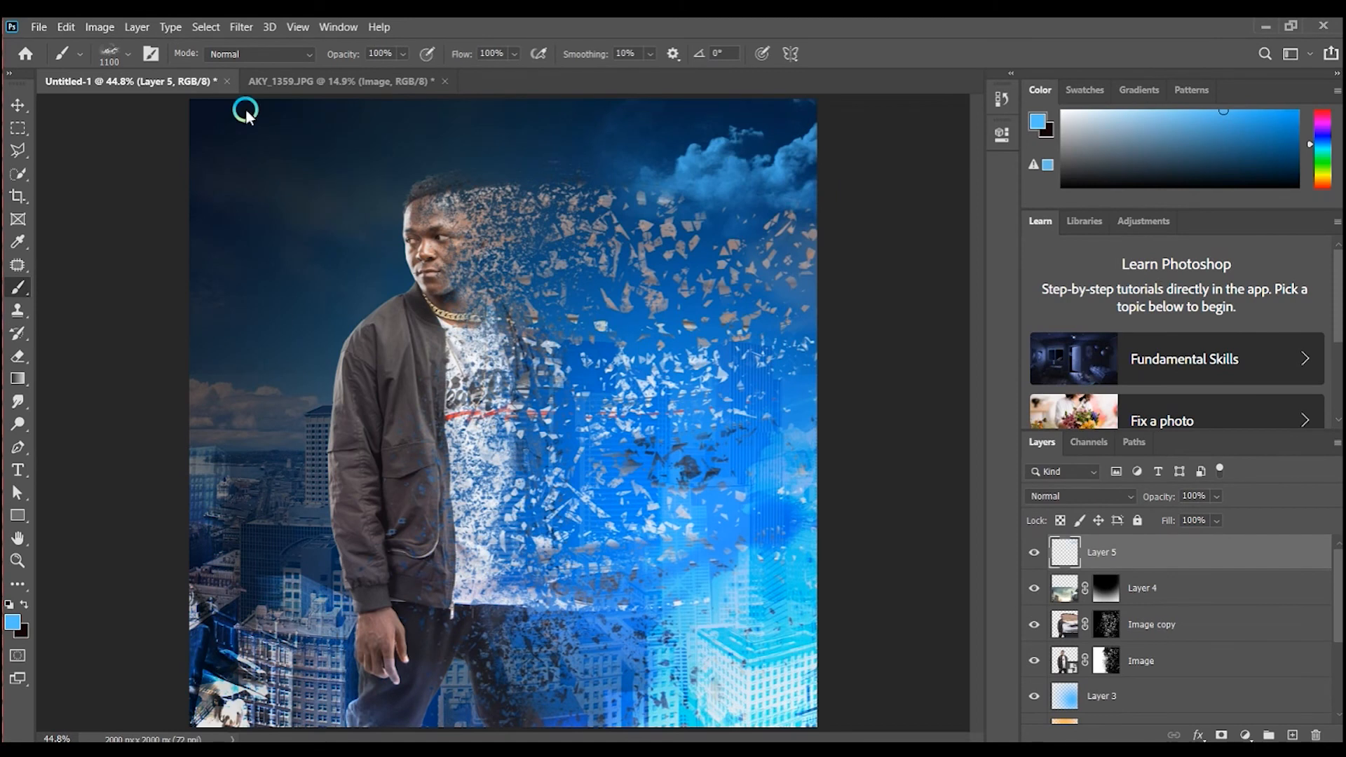
pyautogui.click(231, 169)
pyautogui.hotkey('ctrl', 'z')
pyautogui.click(184, 150)
pyautogui.click(115, 385)
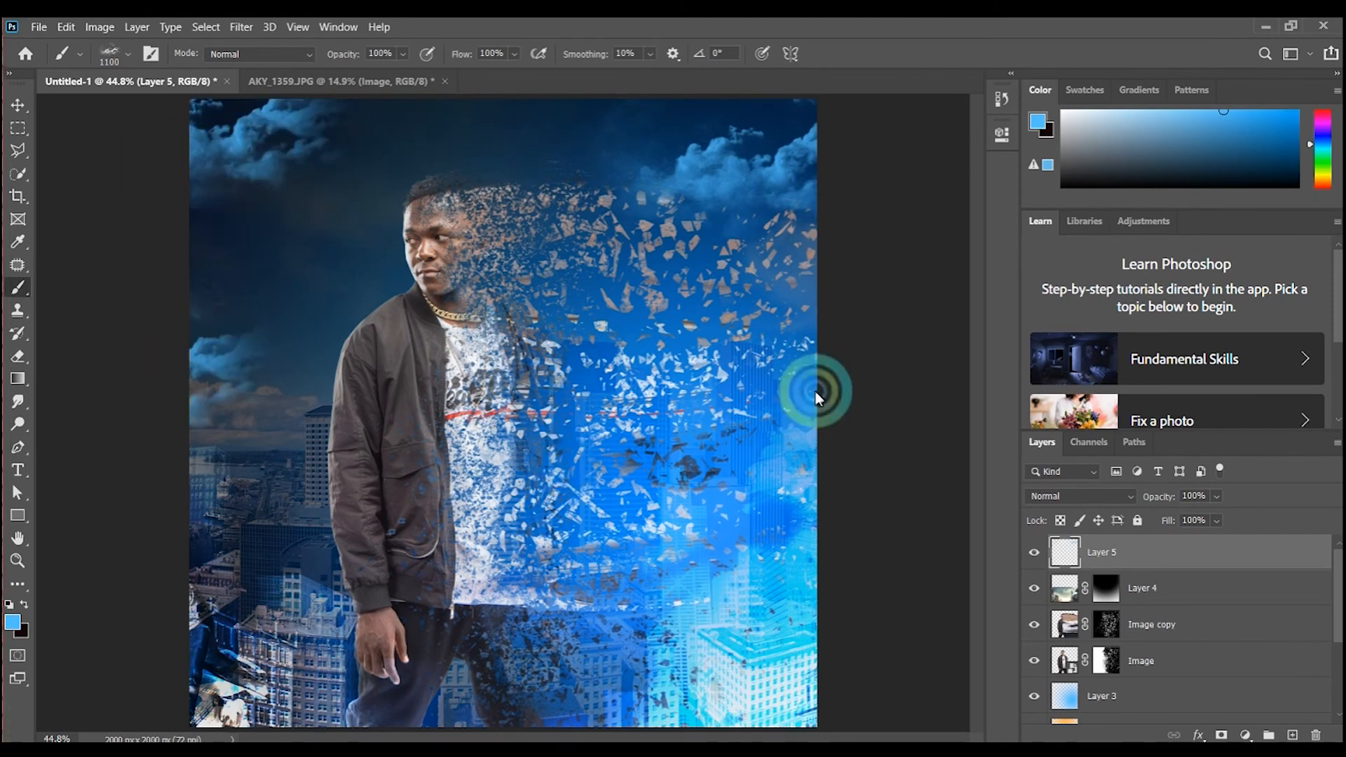
pyautogui.click(821, 368)
pyautogui.click(596, 119)
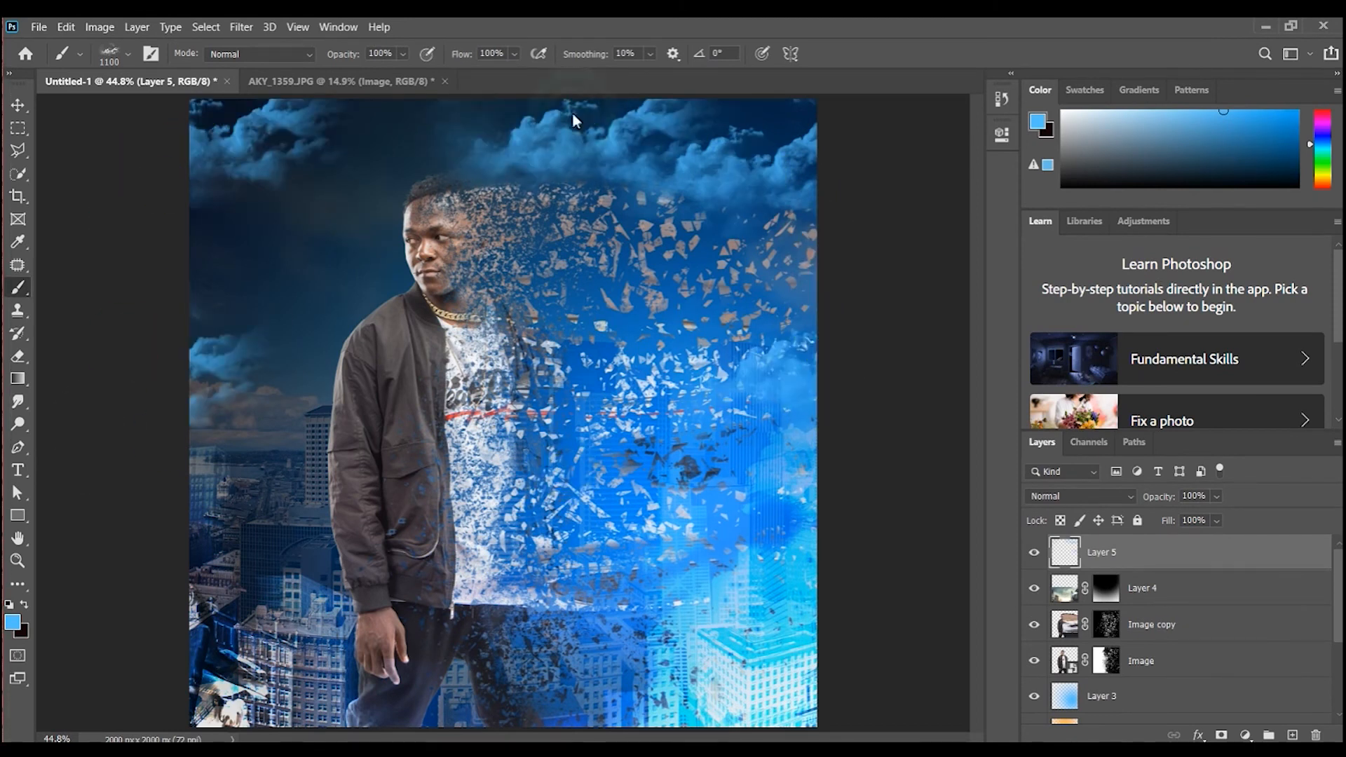
pyautogui.hotkey('ctrl', 'z')
# - Switch to the 494 px cloud brush and stamp a small blue cloud in the sky in front of the man's face
pyautogui.click(124, 54)
pyautogui.scroll(-2, 108, 261)
pyautogui.click(102, 264)
pyautogui.click(517, 173)
pyautogui.hotkey('ctrl', 'z')
pyautogui.click(300, 263)
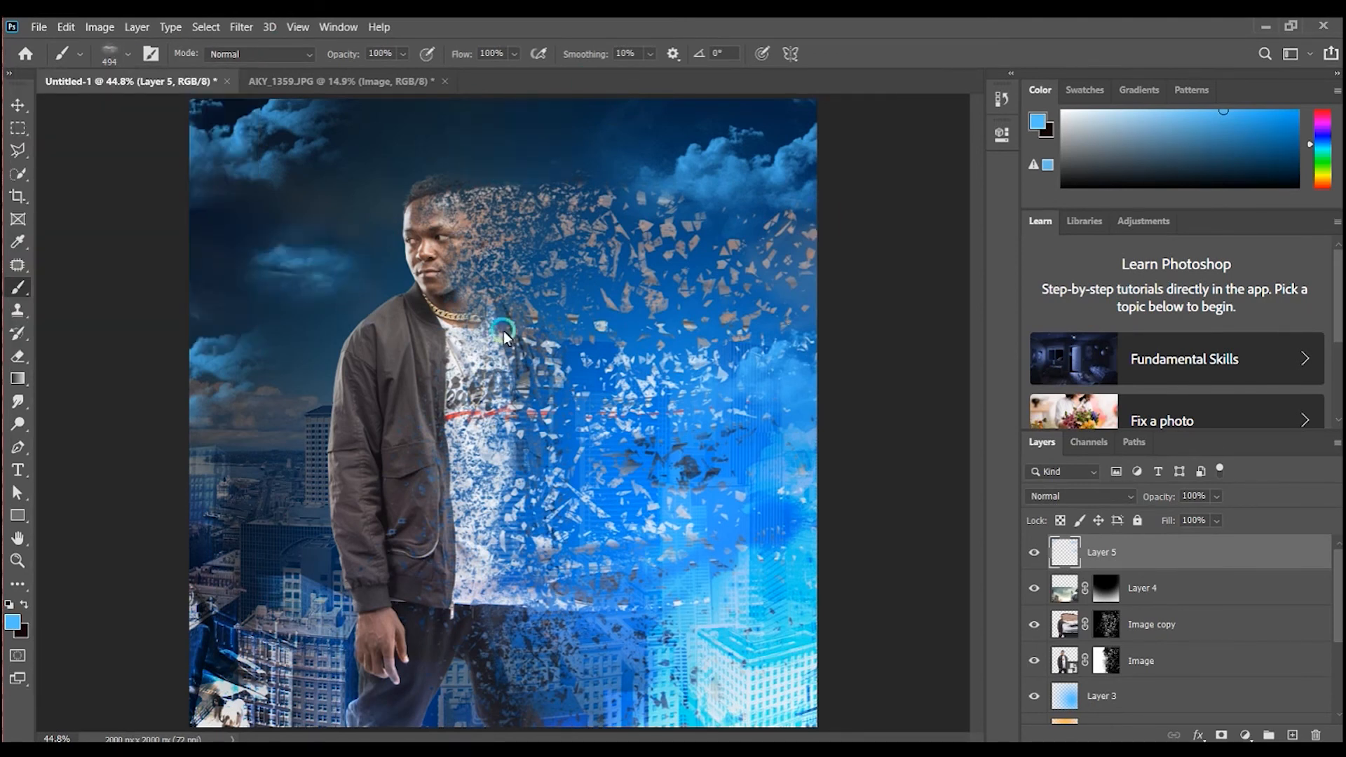